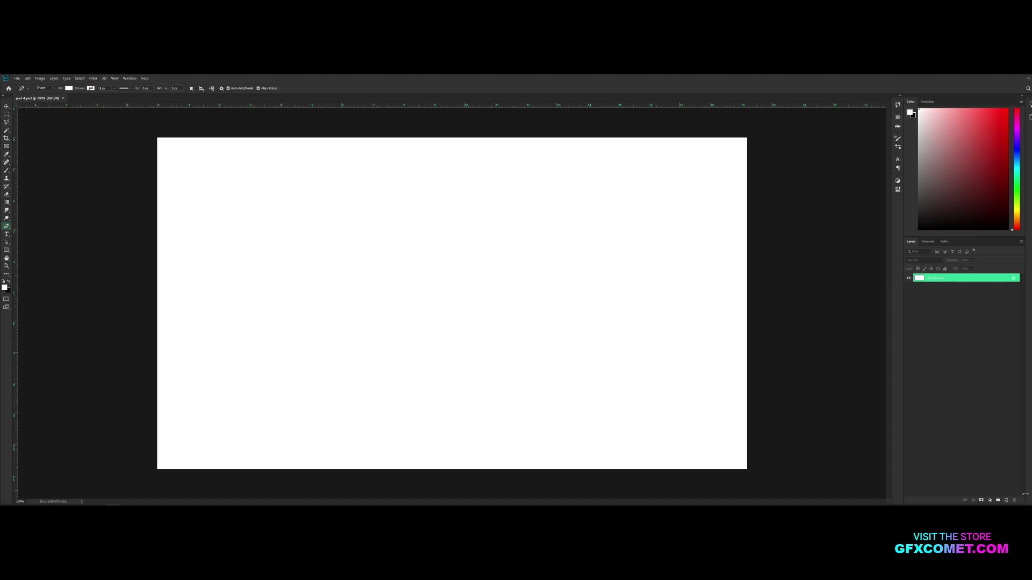
Step: Add a new layer above the background and swap the foreground colour to black
click(1005, 500)
click(9, 282)
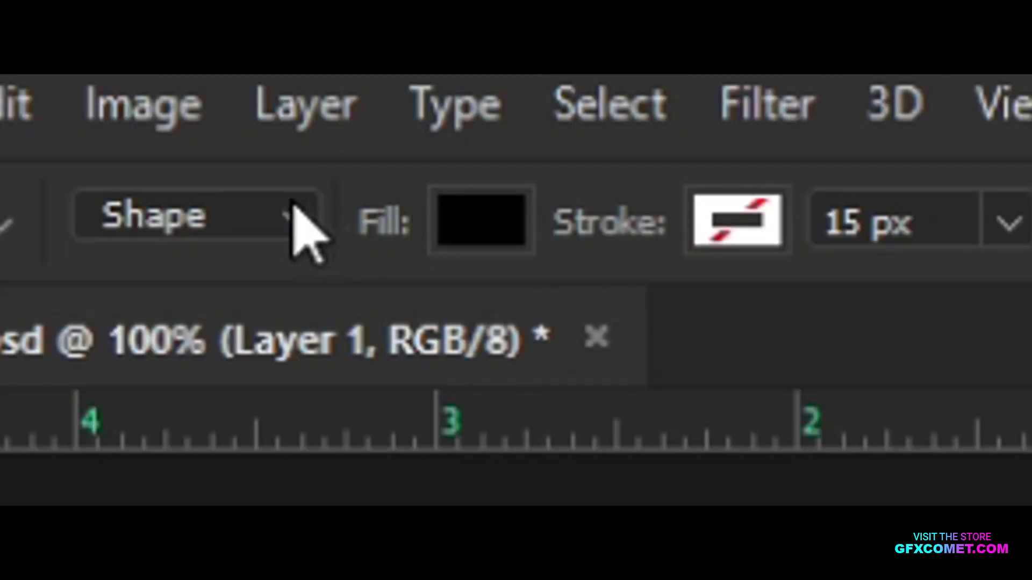
Step: Set the Pen tool's drawing mode to Path
click(209, 225)
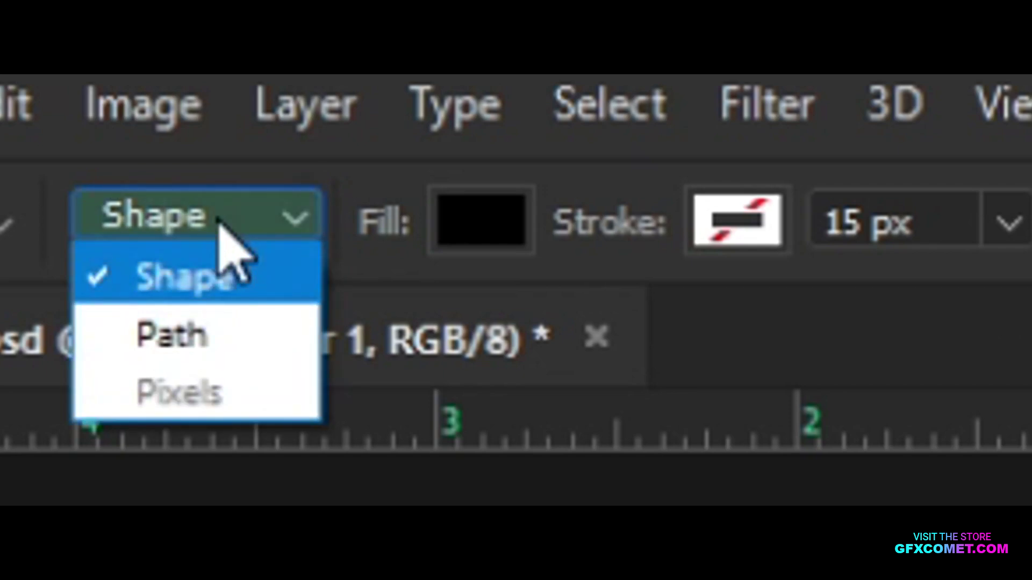
key(Down)
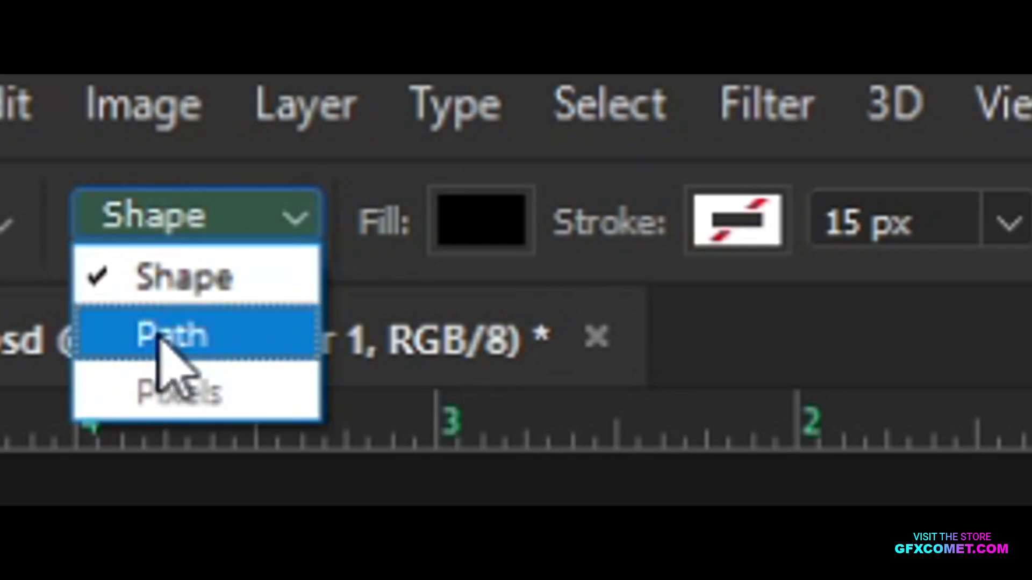
click(187, 339)
click(178, 218)
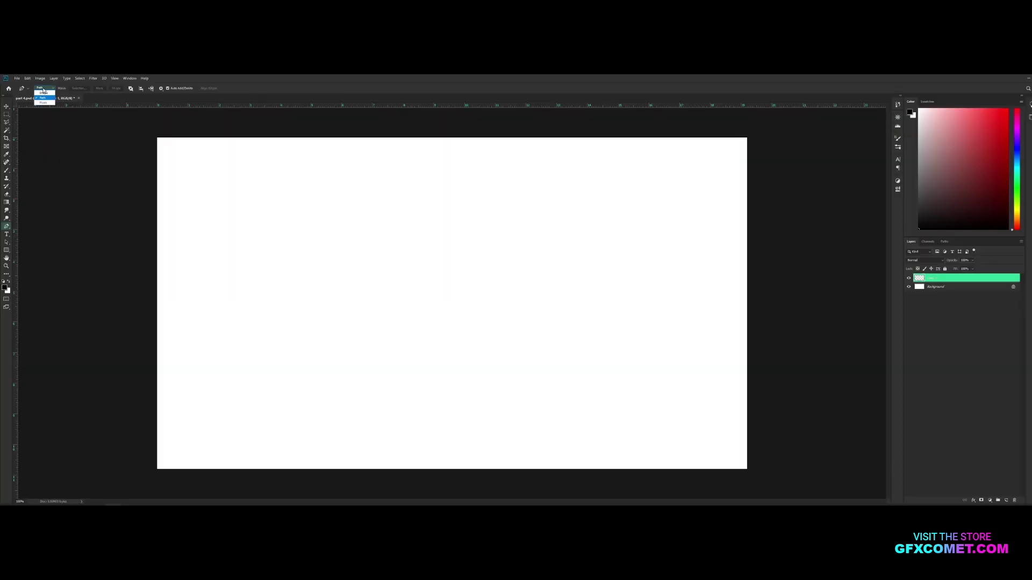
click(43, 93)
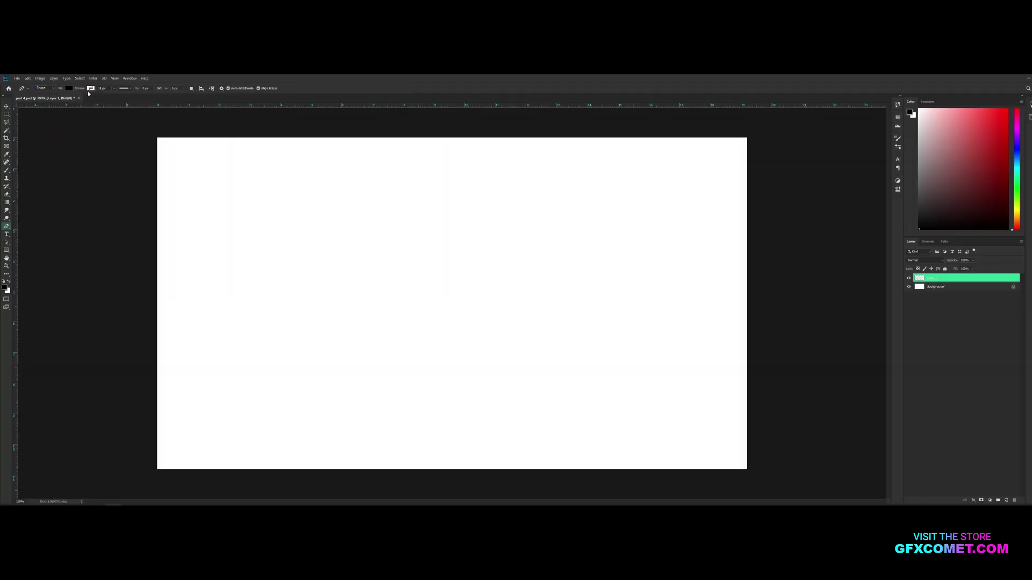
click(53, 89)
click(44, 96)
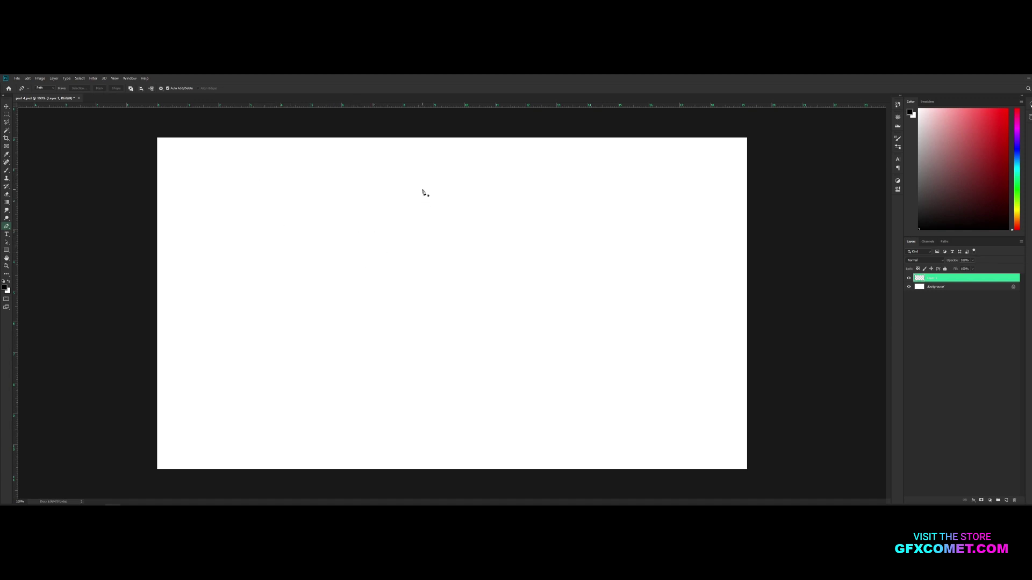
Step: Draw a closed, downward-pointing triangle path in the middle of the canvas and convert it into a filled shape
click(318, 220)
click(572, 212)
click(432, 402)
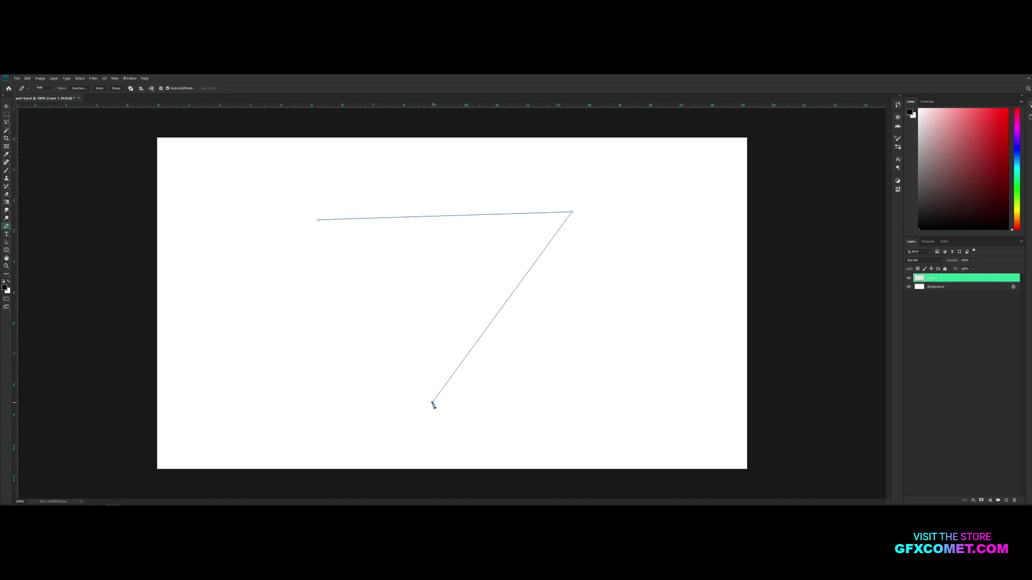
click(319, 220)
click(116, 88)
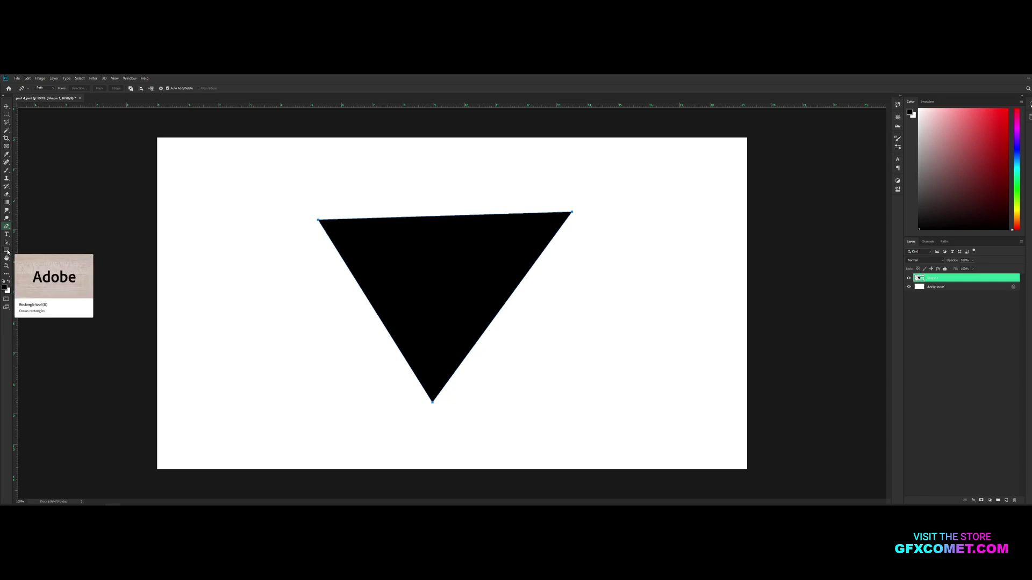
Step: Move the black triangle slightly up and to the right on the canvas
drag(7, 251, 26, 252)
click(26, 251)
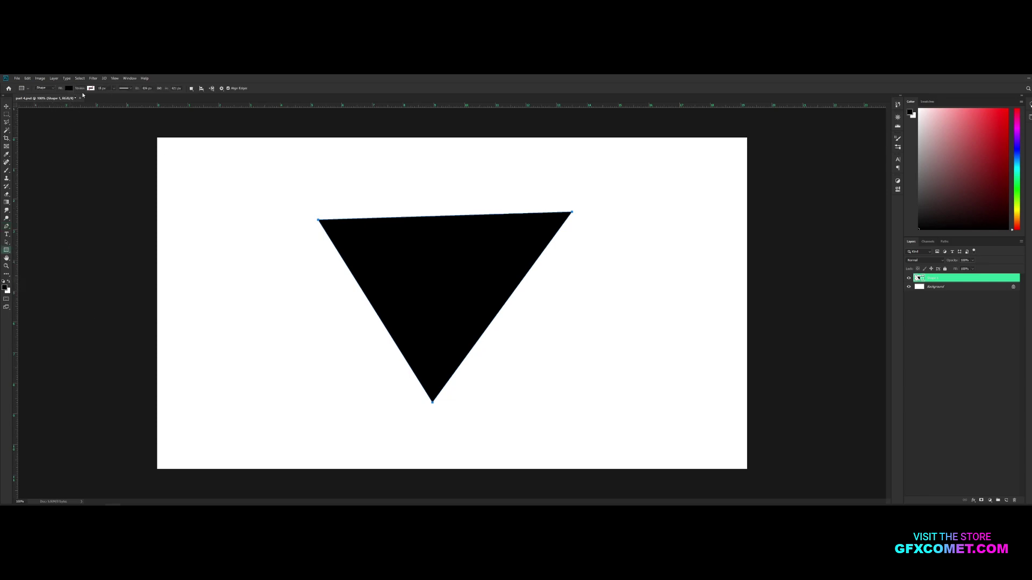
click(7, 106)
mouse_move(490, 250)
mouse_down()
mouse_move(508, 232)
mouse_move(502, 239)
mouse_up()
Step: Change the triangle's fill to light blue and shift the shape slightly down and to the right
click(6, 251)
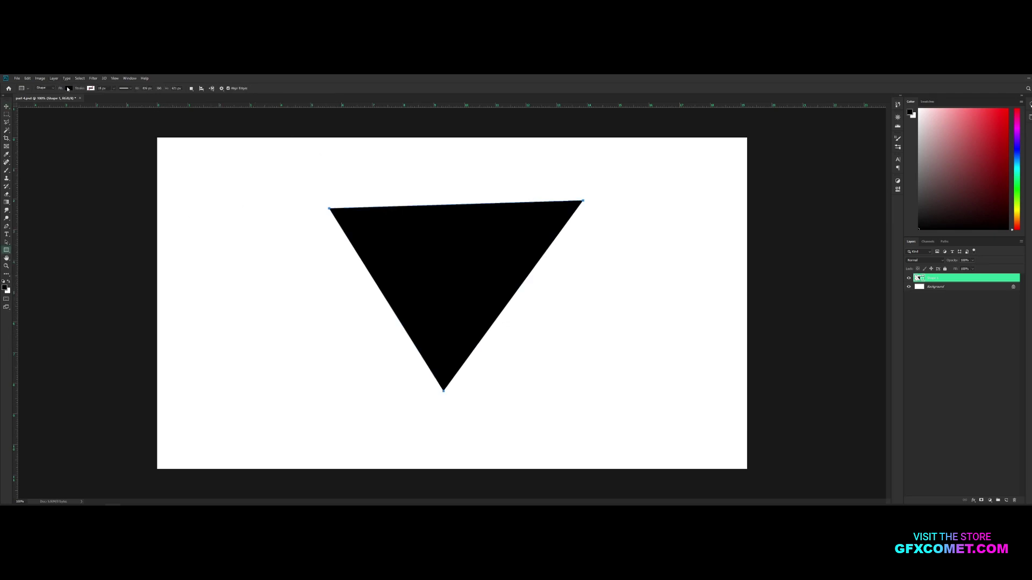
click(69, 89)
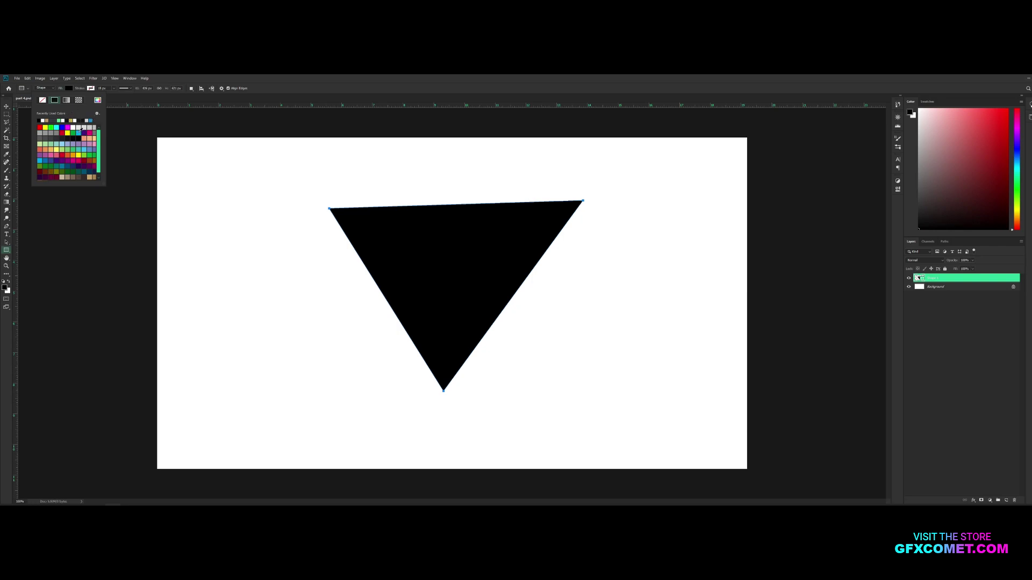
click(79, 132)
click(495, 280)
drag(495, 280, 501, 288)
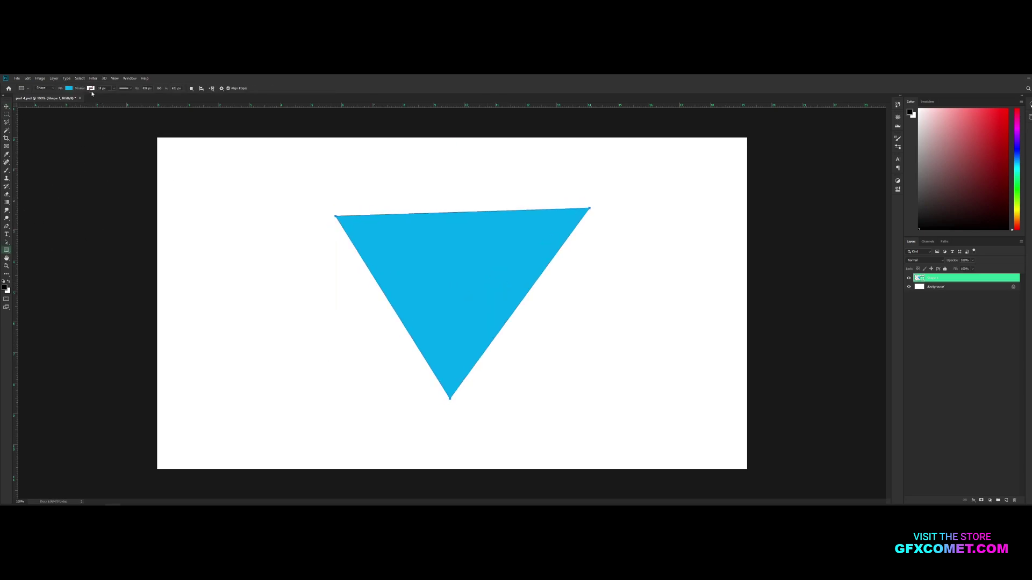
Step: Give the blue triangle a solid tan stroke
click(91, 88)
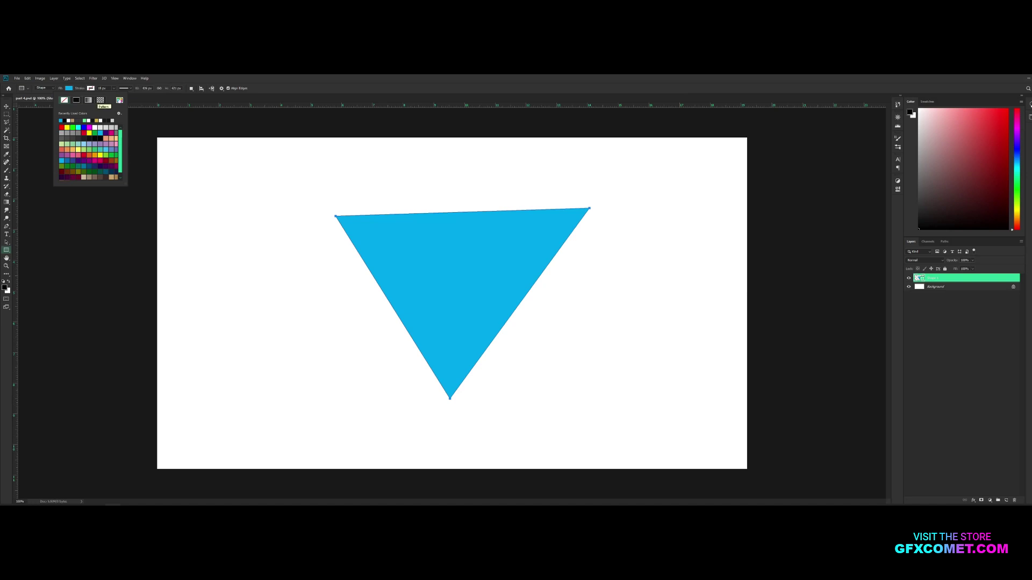
click(119, 101)
mouse_move(801, 238)
mouse_down()
mouse_move(229, 203)
mouse_move(237, 193)
mouse_move(221, 143)
mouse_up()
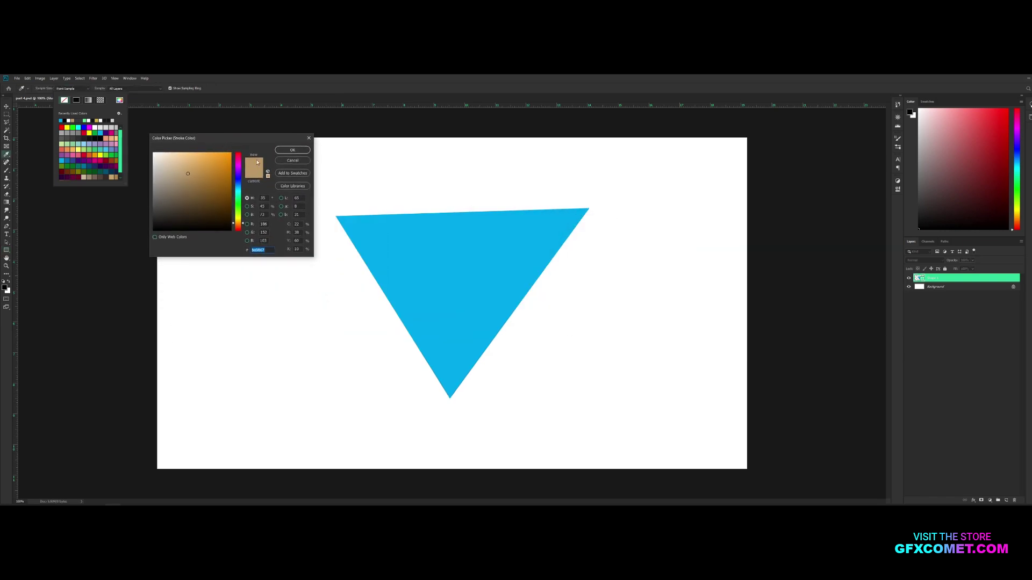
click(295, 163)
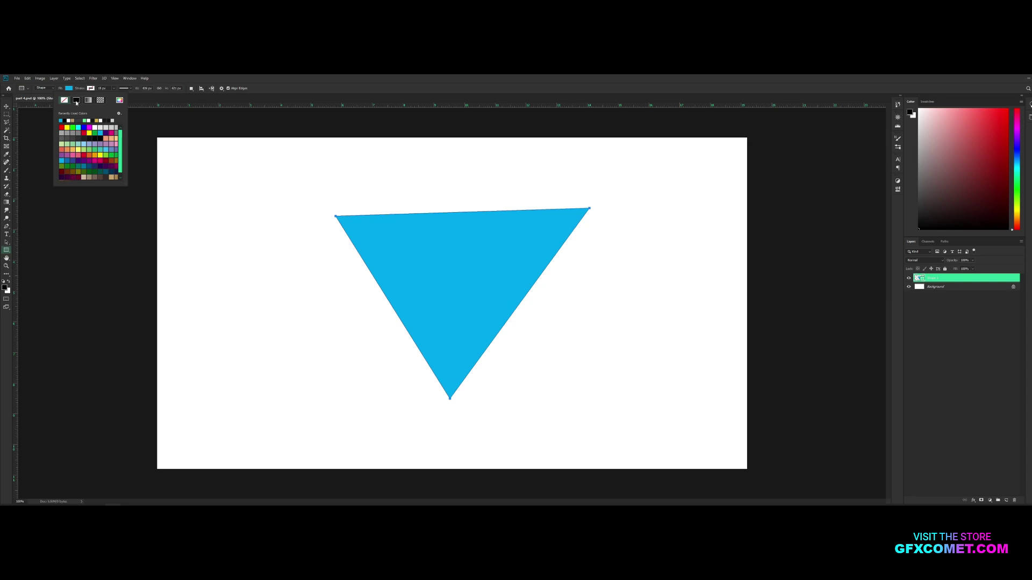
click(77, 100)
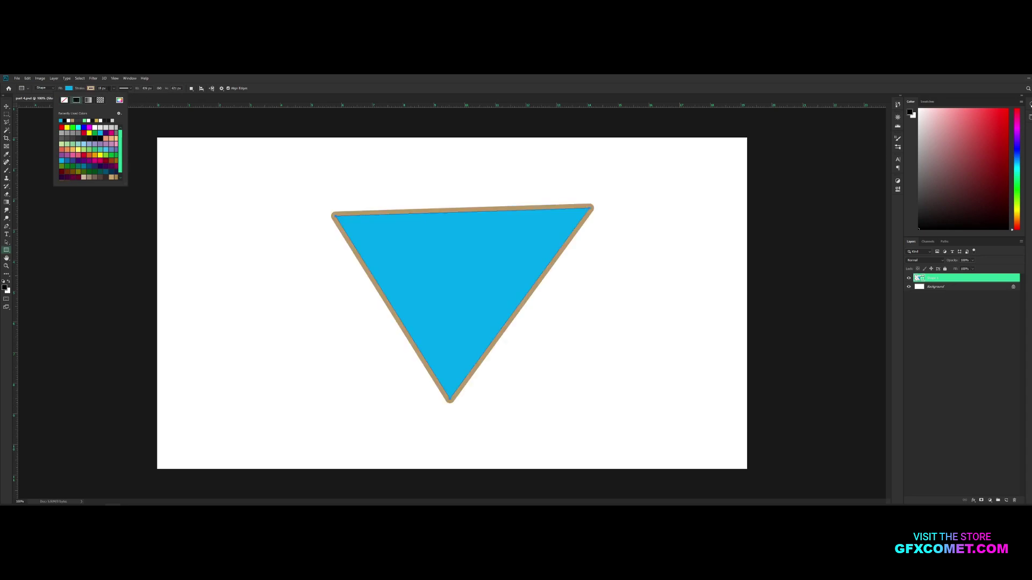
Step: Set the triangle's stroke width to 10 px
click(102, 88)
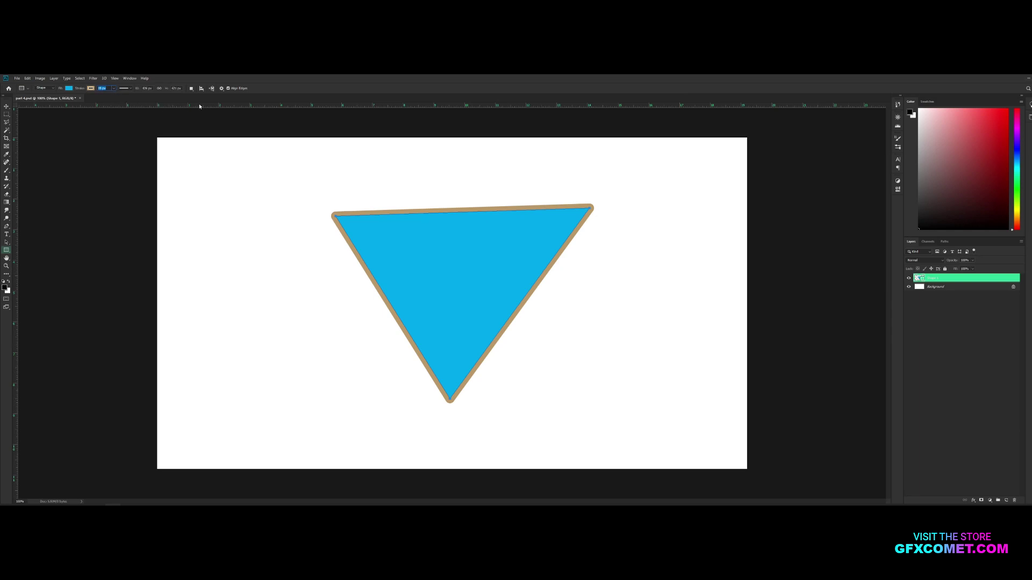
text(10)
key(Return)
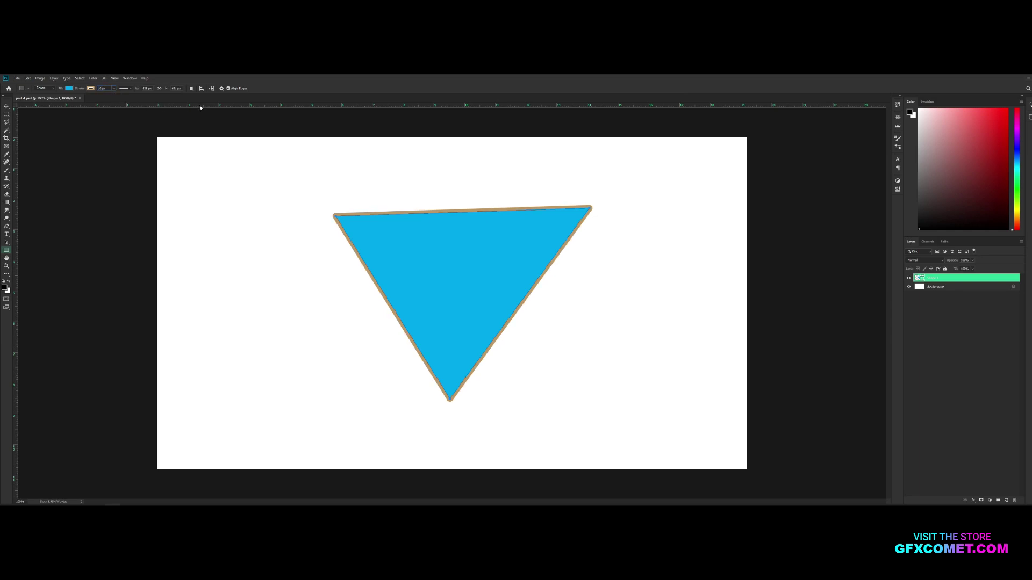
Step: Change the triangle's stroke colour to near-black and move the shape slightly to the left
click(91, 89)
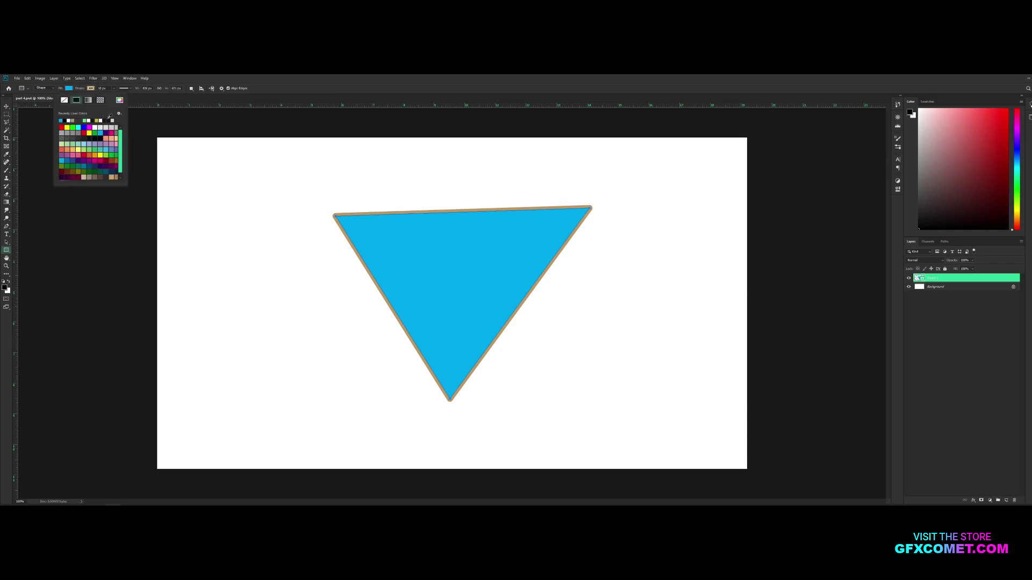
click(109, 121)
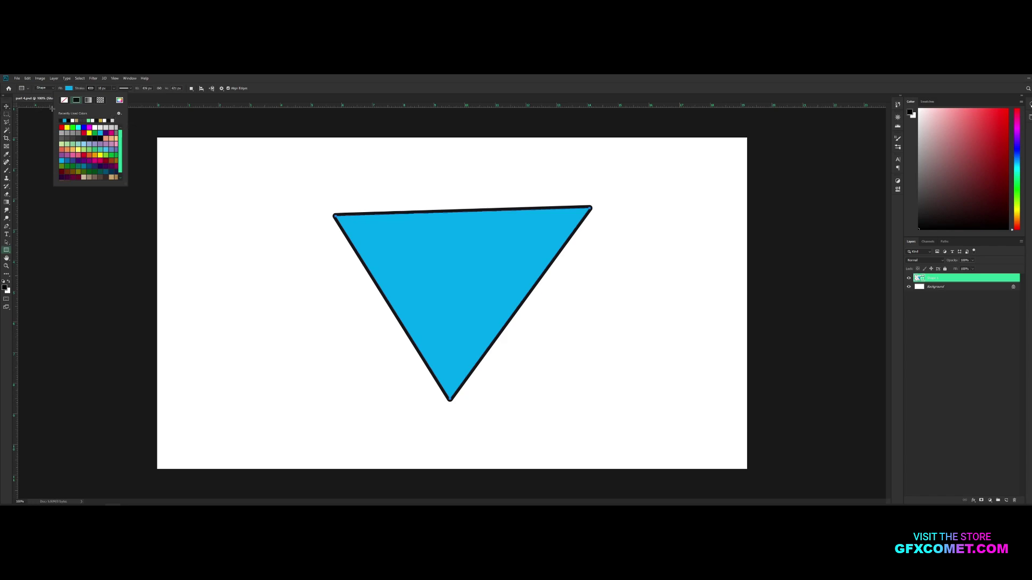
key(v)
drag(487, 259, 477, 259)
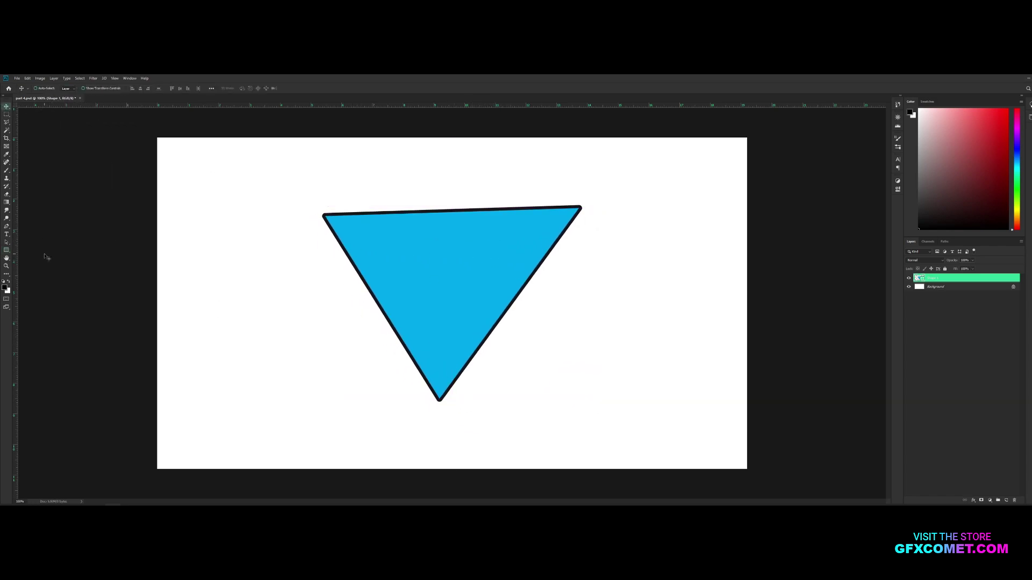
Step: Replace the triangle's solid fill with the black-to-white gradient preset
key(u)
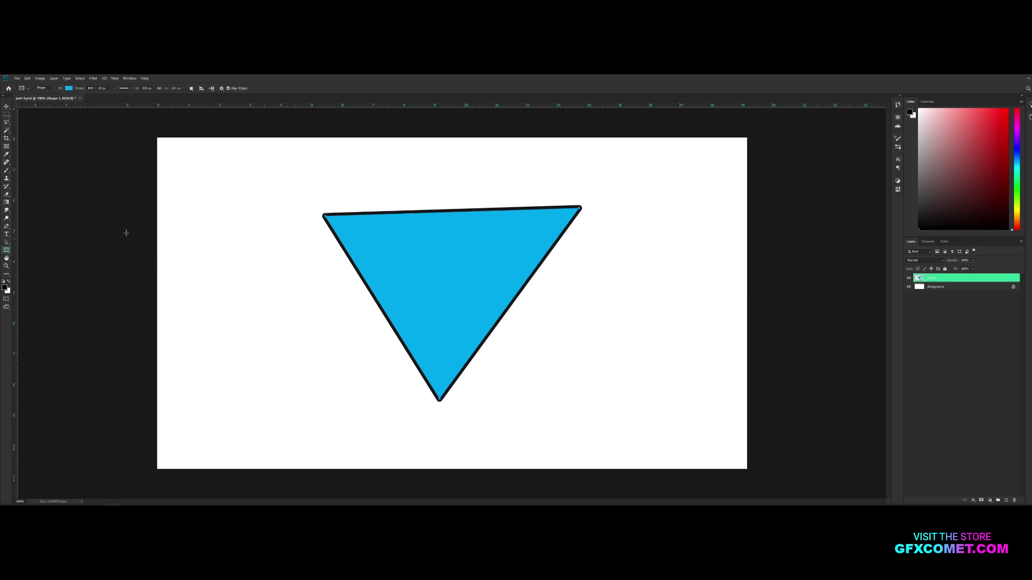
click(70, 88)
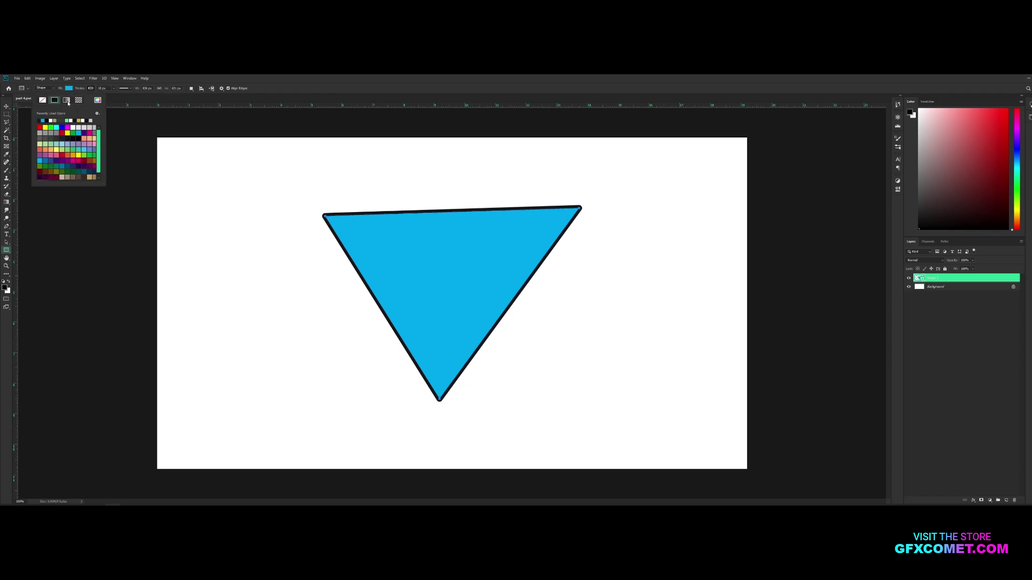
click(67, 100)
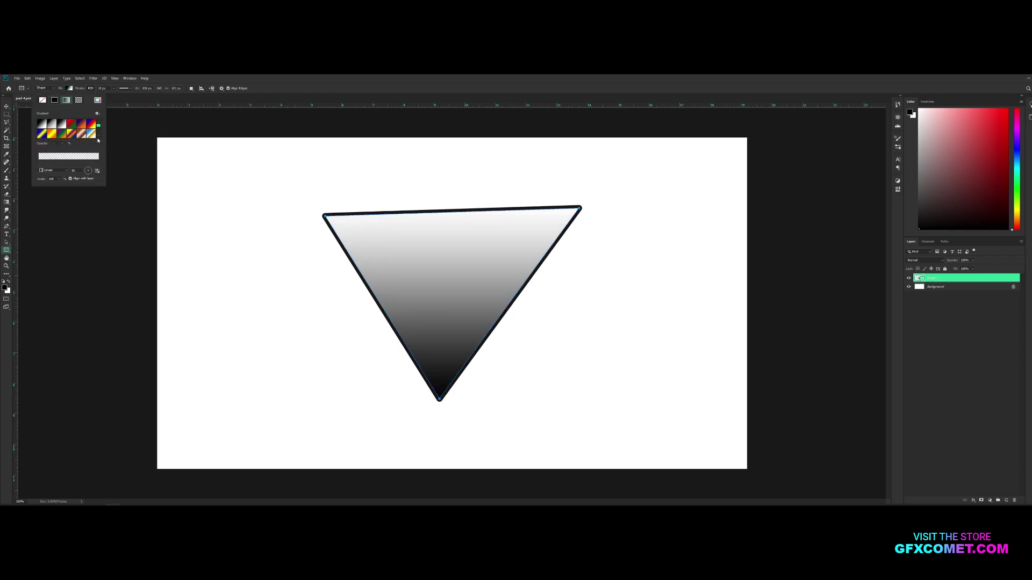
click(41, 125)
Step: Change the gradient's black colour stop to a dark green
double_click(39, 163)
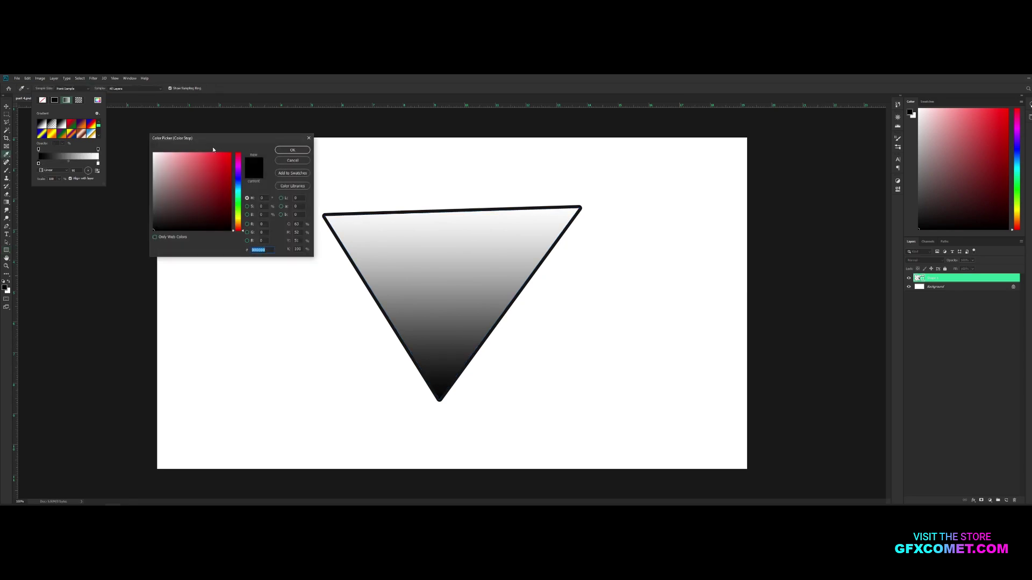
drag(213, 138, 174, 116)
click(170, 154)
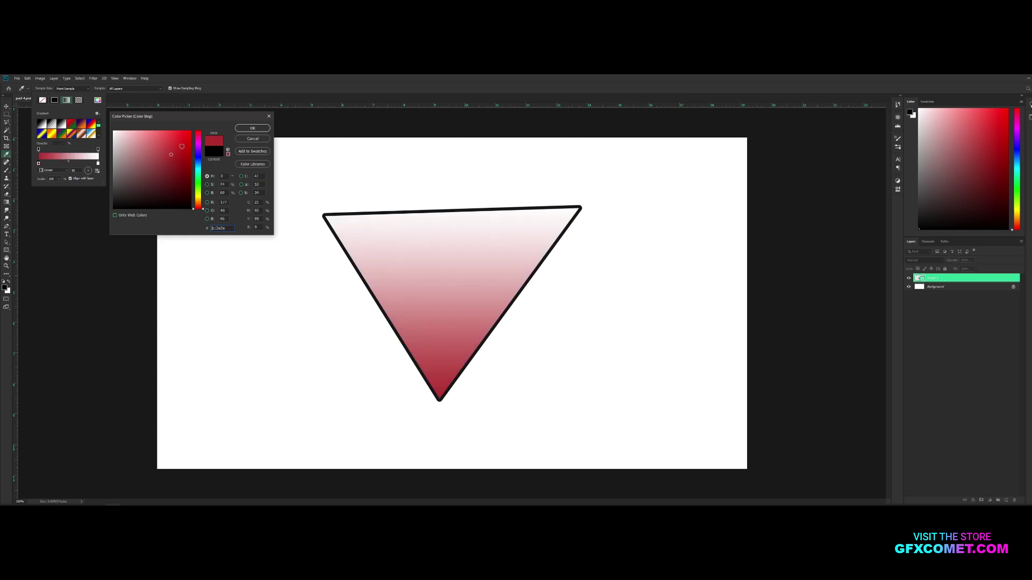
drag(197, 157, 197, 184)
click(183, 155)
click(248, 130)
Step: Change the gradient's white colour stop to a bright light green
double_click(98, 164)
click(198, 182)
click(171, 131)
click(161, 130)
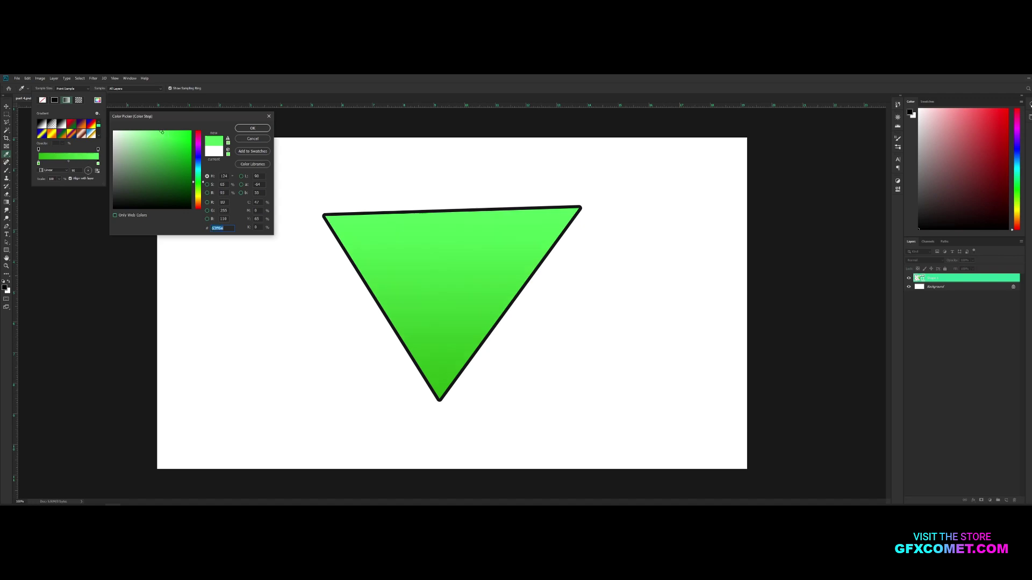
click(252, 127)
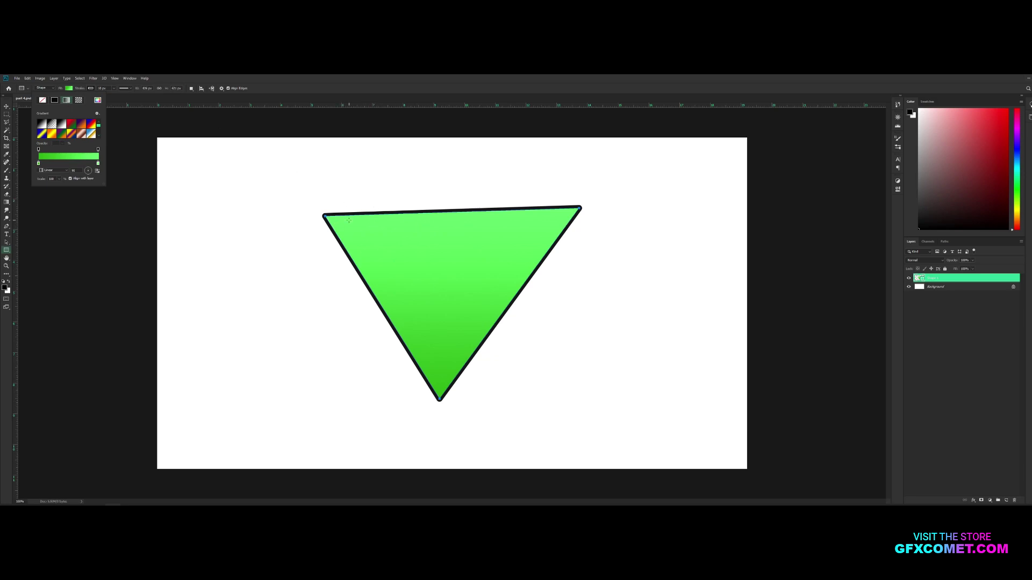
Step: Switch the triangle's gradient style to Radial
click(48, 171)
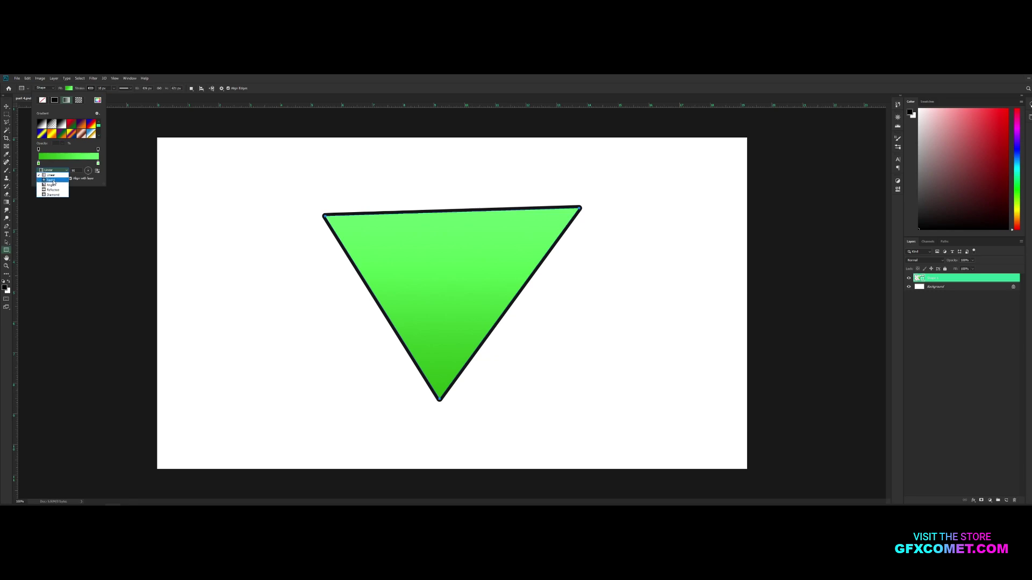
click(53, 182)
click(69, 171)
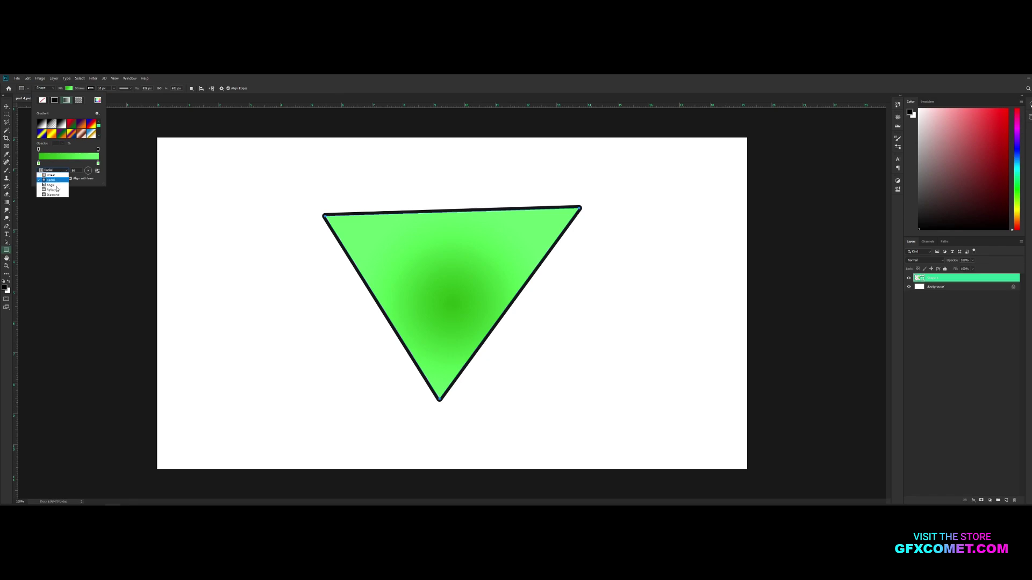
click(54, 181)
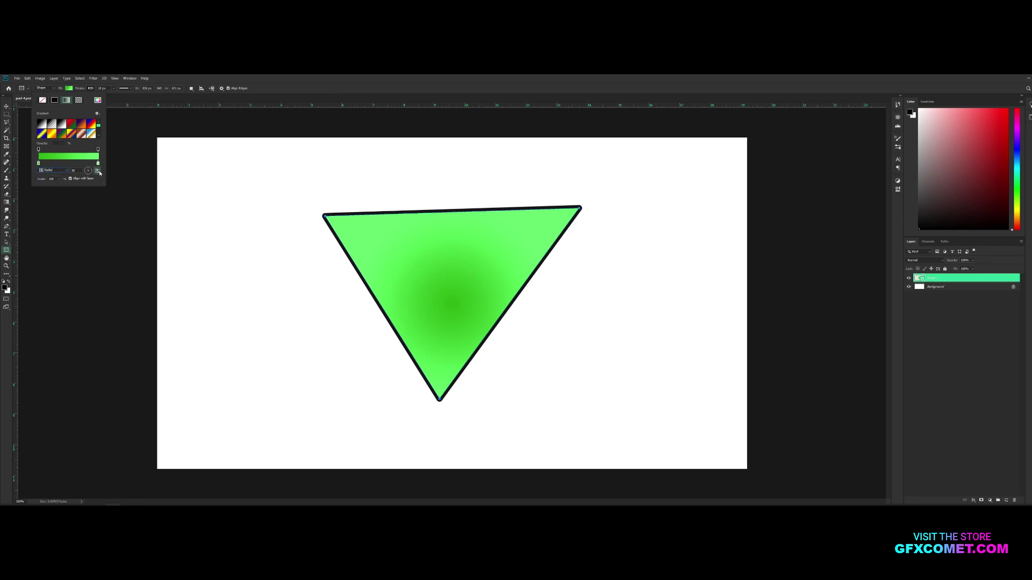
Step: Reverse the radial gradient's colours repeatedly, ending with the original colour order
click(99, 172)
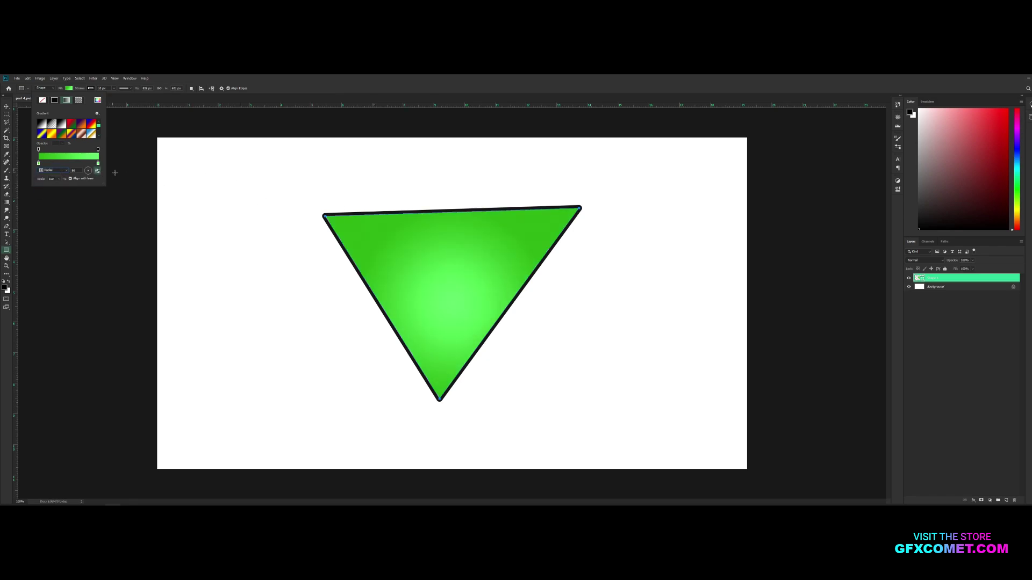
click(99, 171)
click(99, 171)
click(99, 172)
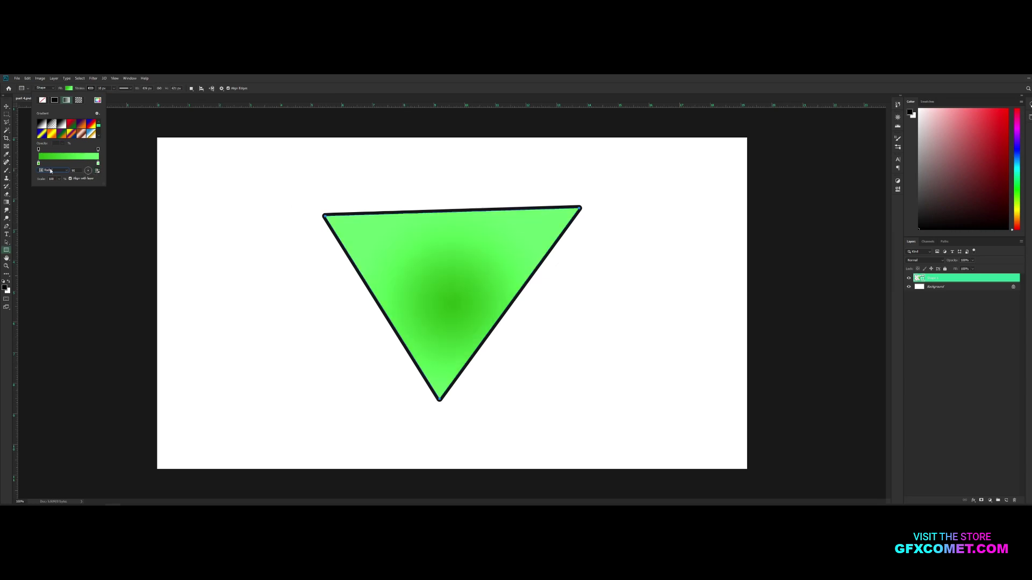
Step: Try the Angle and Diamond gradient styles on the triangle's green gradient fill
click(52, 170)
click(57, 186)
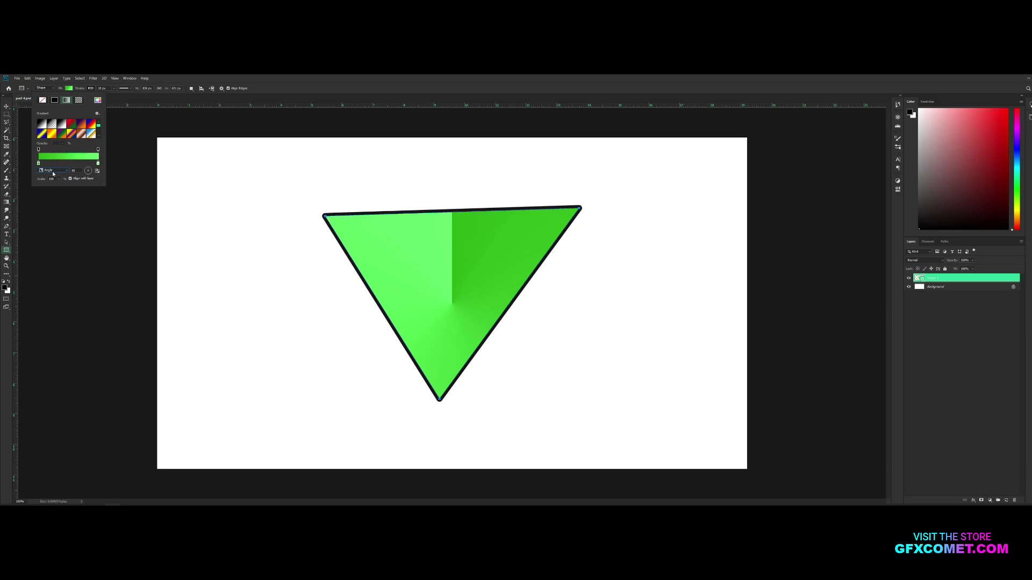
click(56, 170)
click(61, 170)
click(58, 190)
click(61, 170)
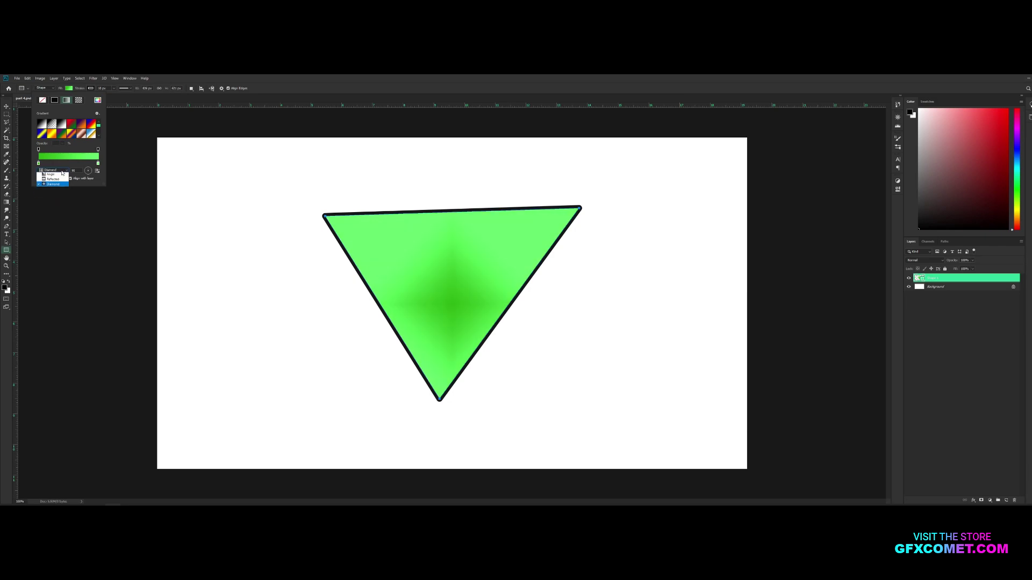
click(57, 174)
Step: Switch the triangle's fill to a pattern and try out different pattern swatches
click(79, 100)
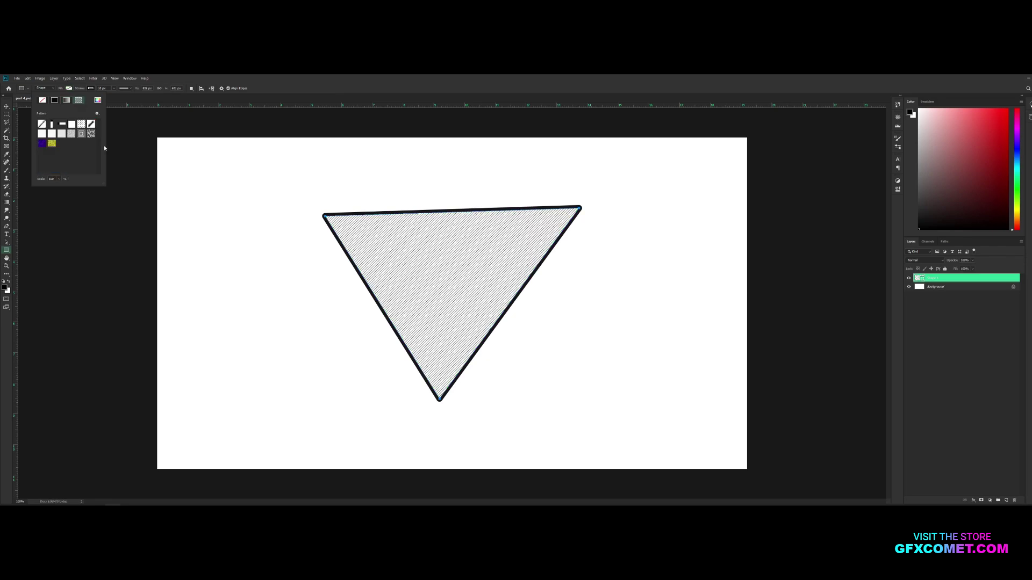
click(50, 124)
click(52, 135)
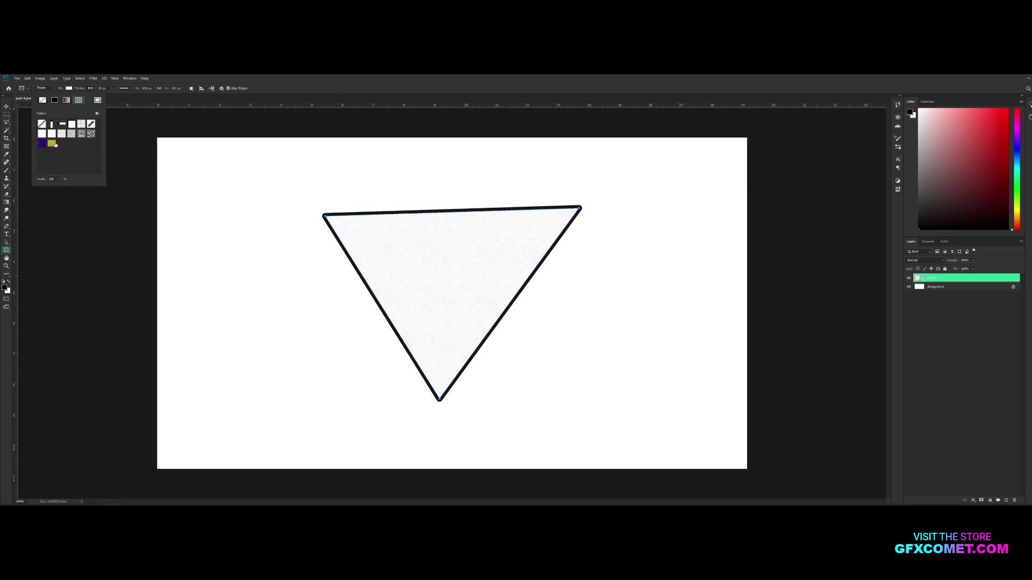
click(51, 143)
click(42, 144)
click(61, 134)
click(81, 134)
click(81, 124)
click(71, 125)
click(54, 126)
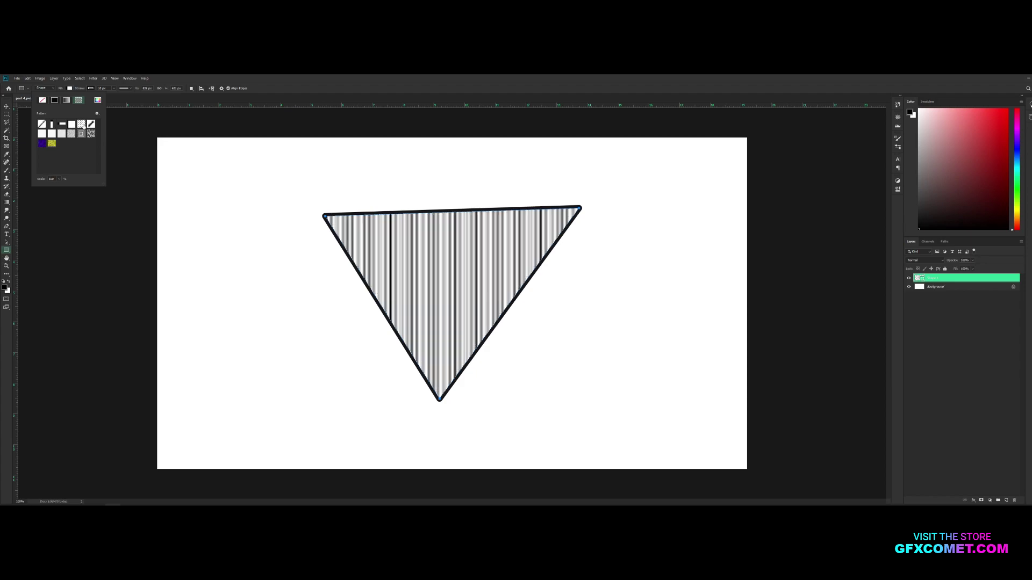
click(92, 133)
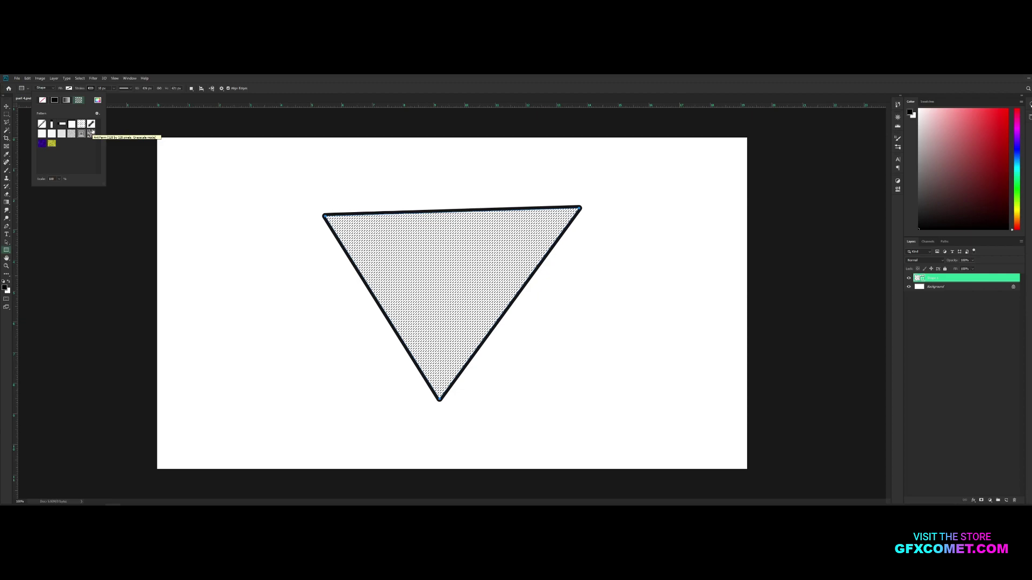
Step: Fill the triangle with solid cyan
click(54, 100)
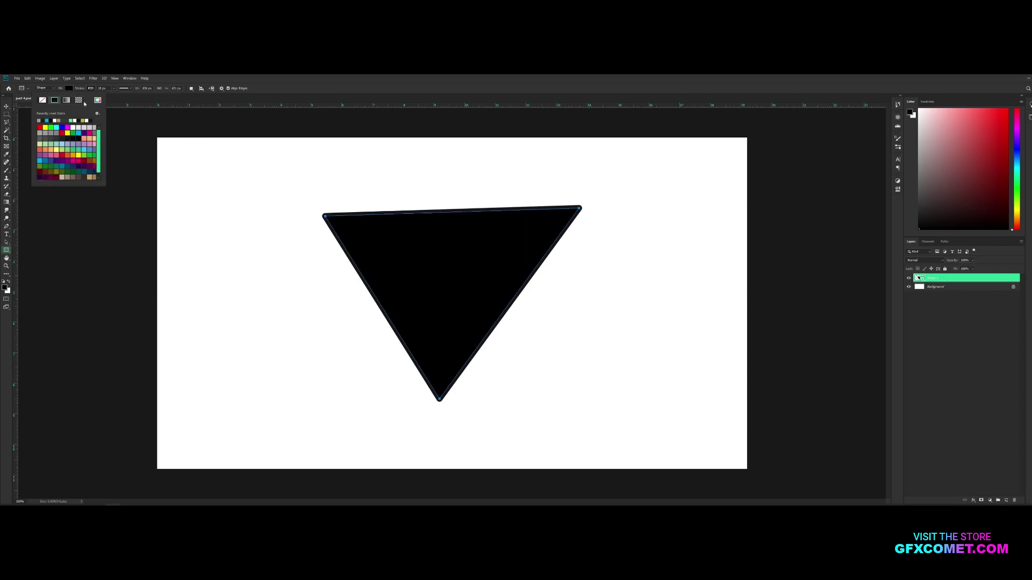
click(62, 127)
click(56, 127)
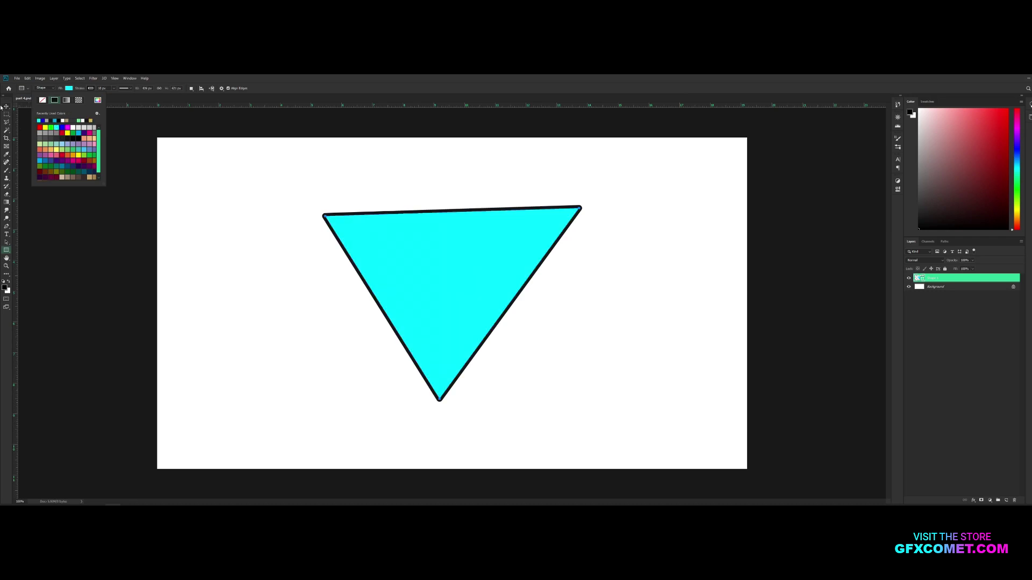
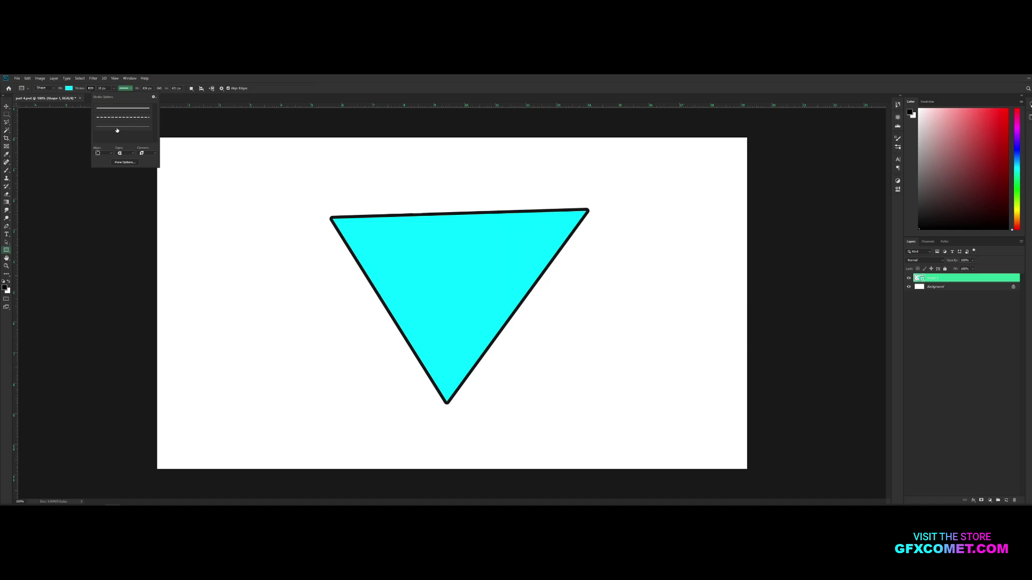
Step: Try the solid, dashed and dotted stroke styles on the triangle's outline, ending with the solid line
click(125, 110)
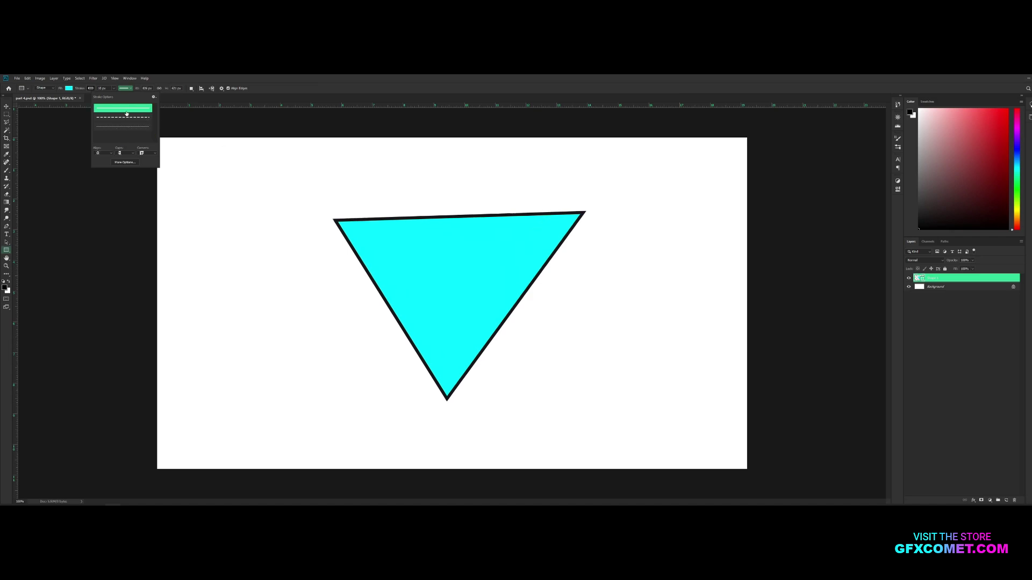
click(123, 117)
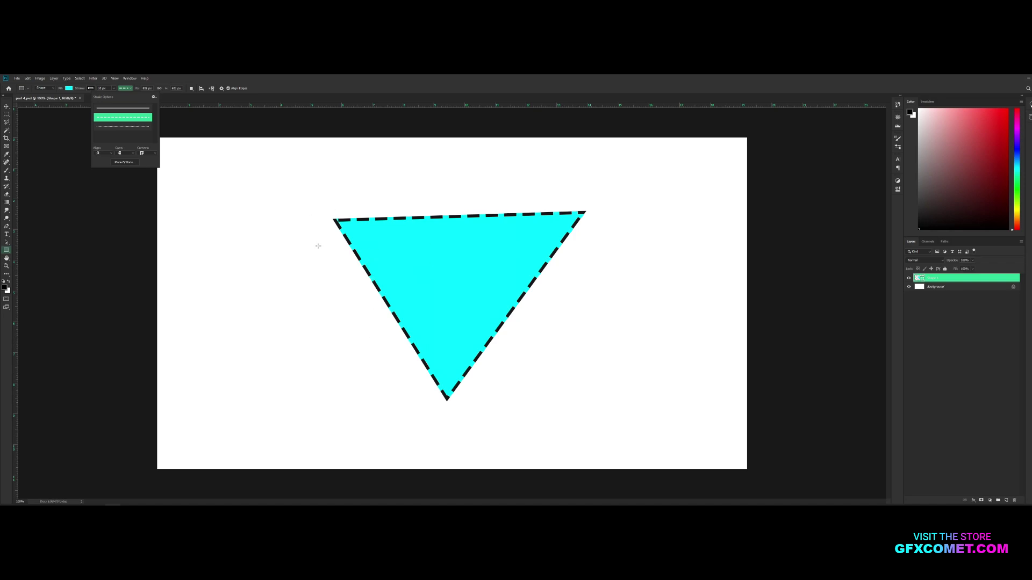
click(106, 128)
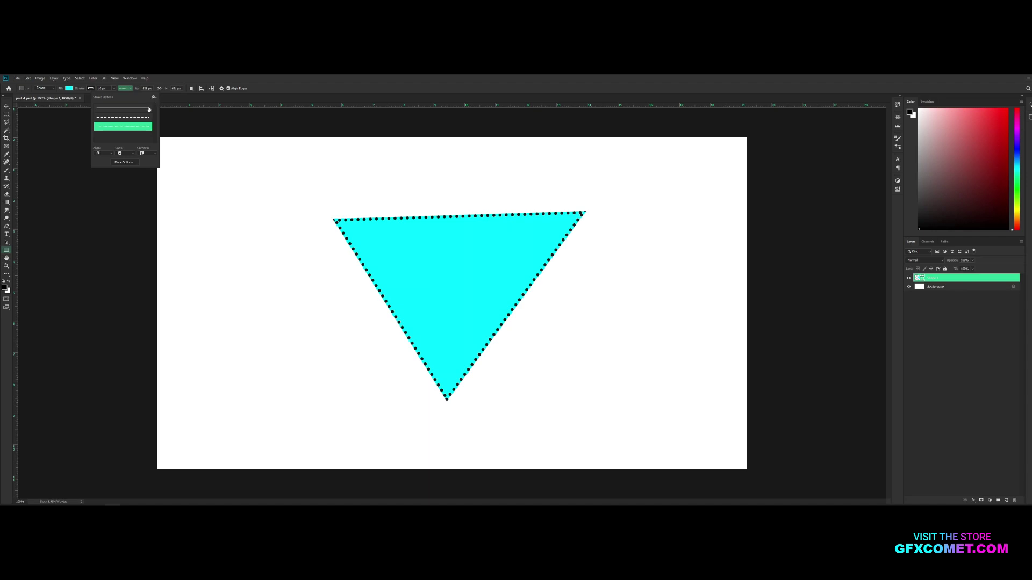
click(112, 109)
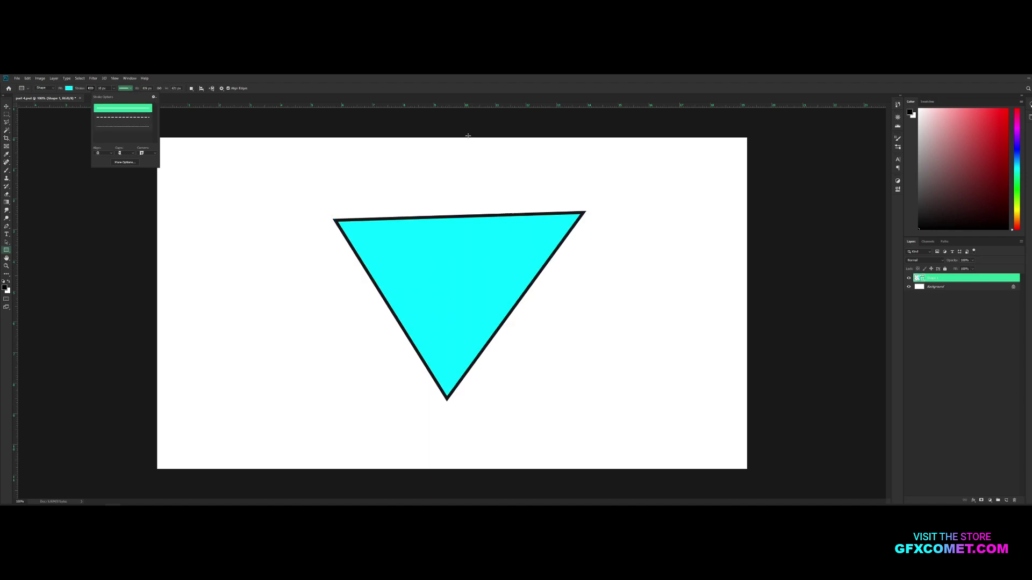
Step: Align the triangle's stroke to the outside and move the triangle slightly to the left on the canvas
click(98, 154)
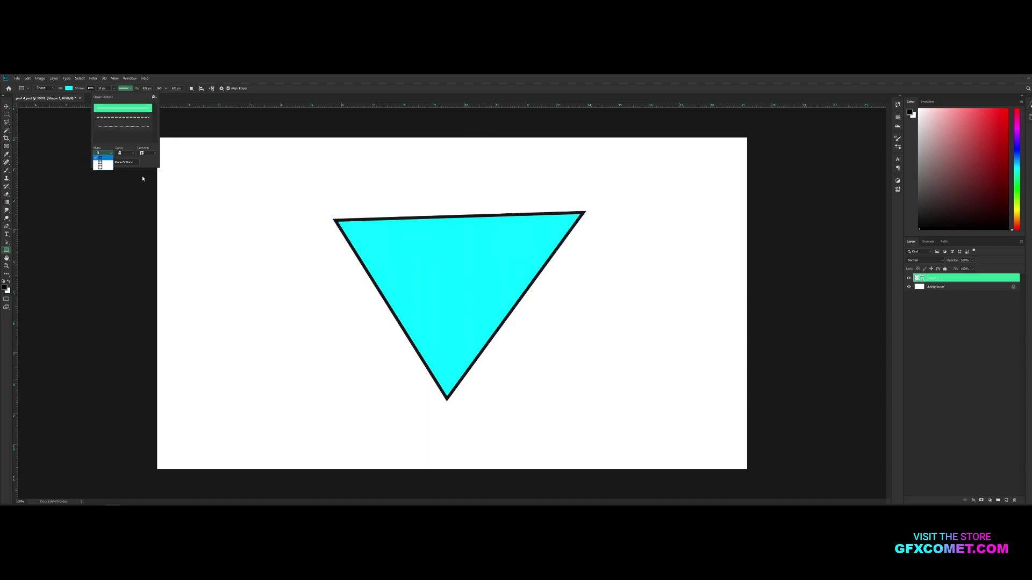
click(100, 168)
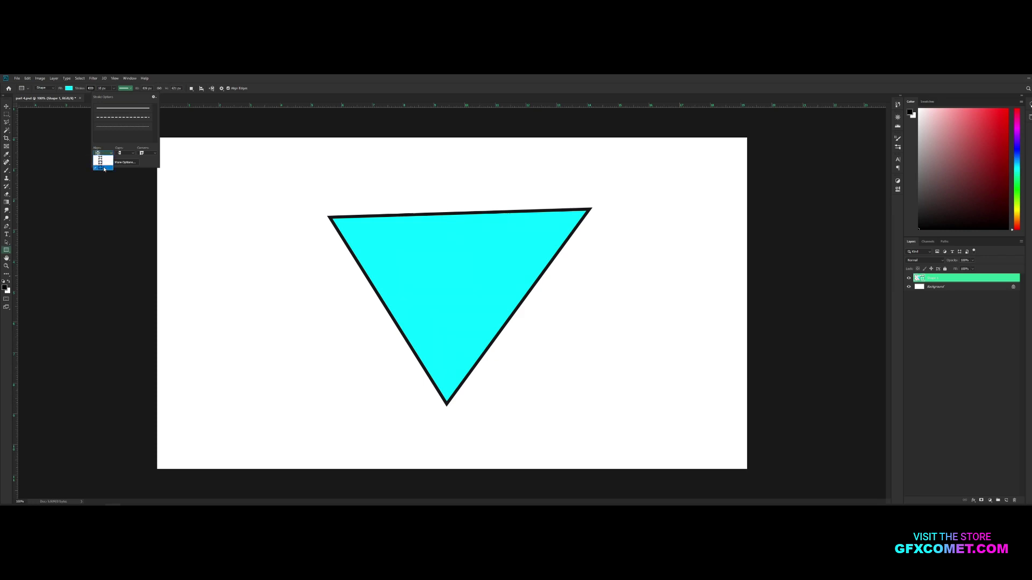
click(6, 107)
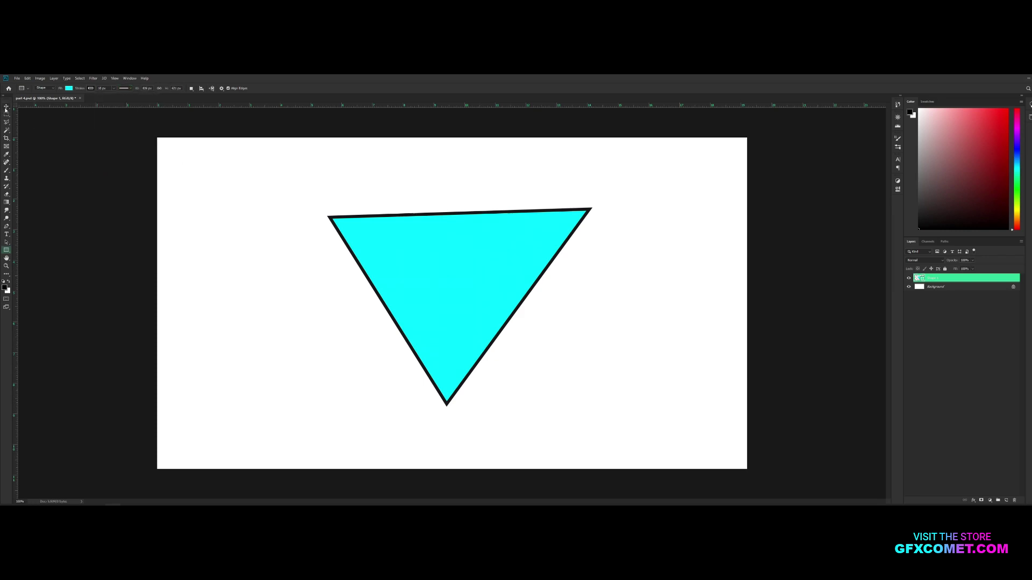
drag(522, 302, 507, 300)
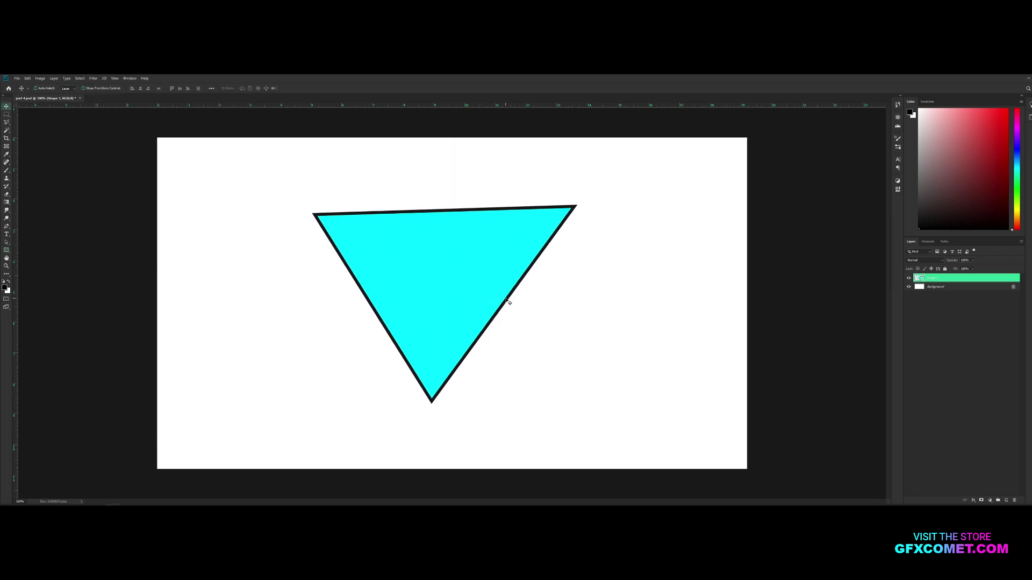
Step: Reopen the triangle's stroke options and align the stroke to the inside
click(8, 250)
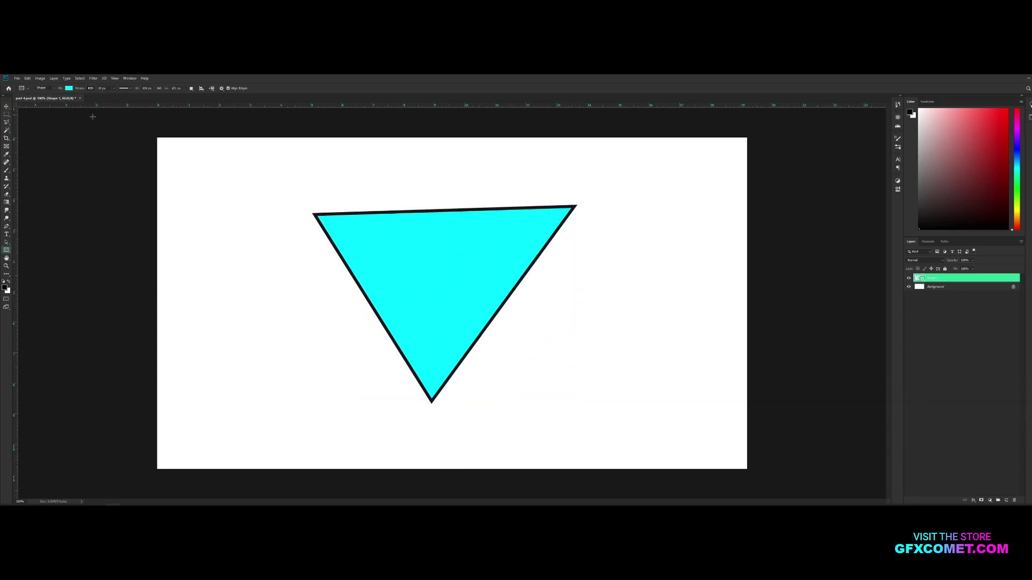
click(90, 88)
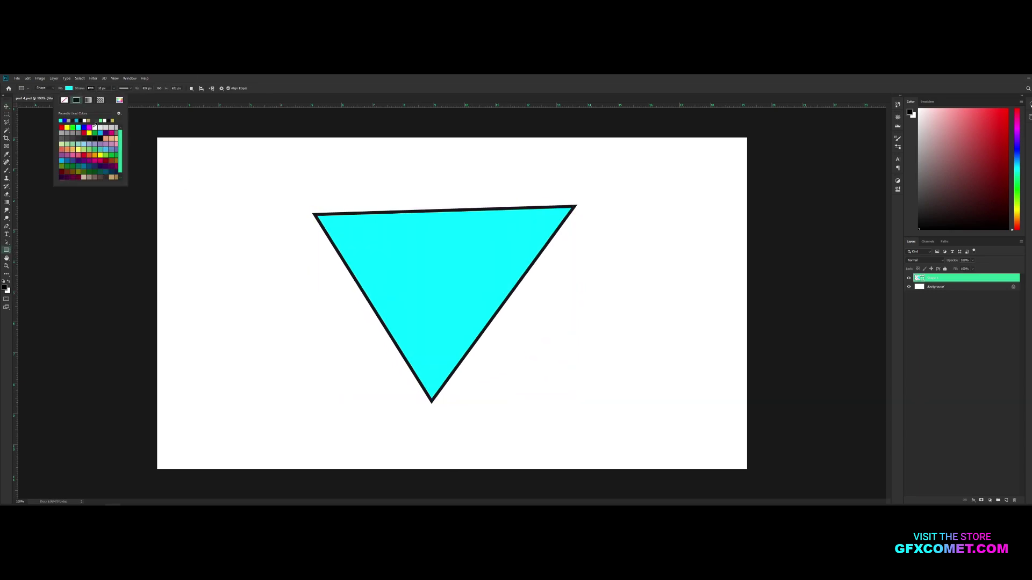
click(128, 89)
click(107, 152)
click(107, 153)
click(108, 153)
click(102, 157)
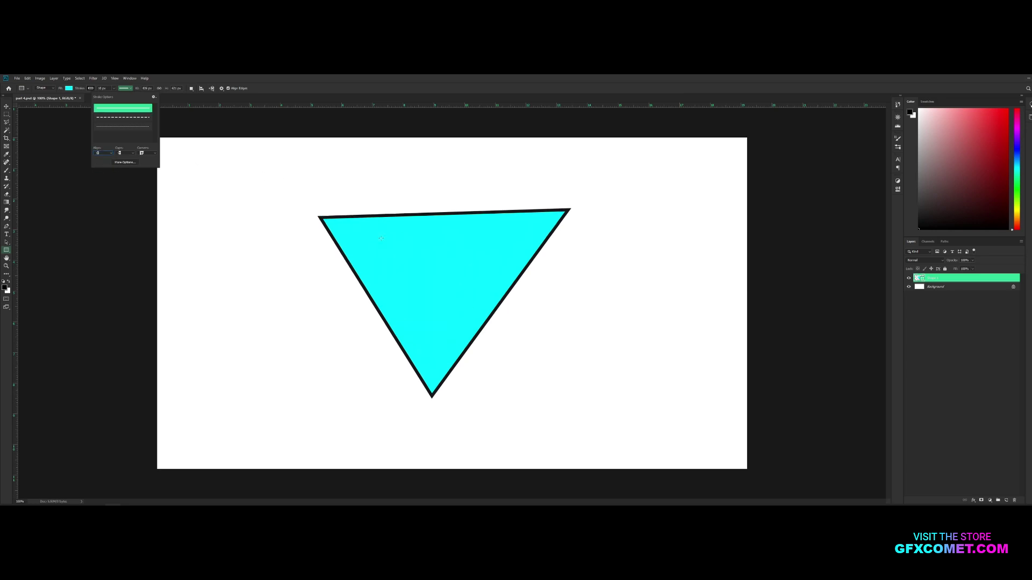
Step: Align the triangle's stroke to the outside and give it round caps and round corners
click(130, 155)
click(123, 167)
click(103, 154)
click(112, 156)
click(103, 153)
click(104, 167)
click(144, 153)
click(145, 164)
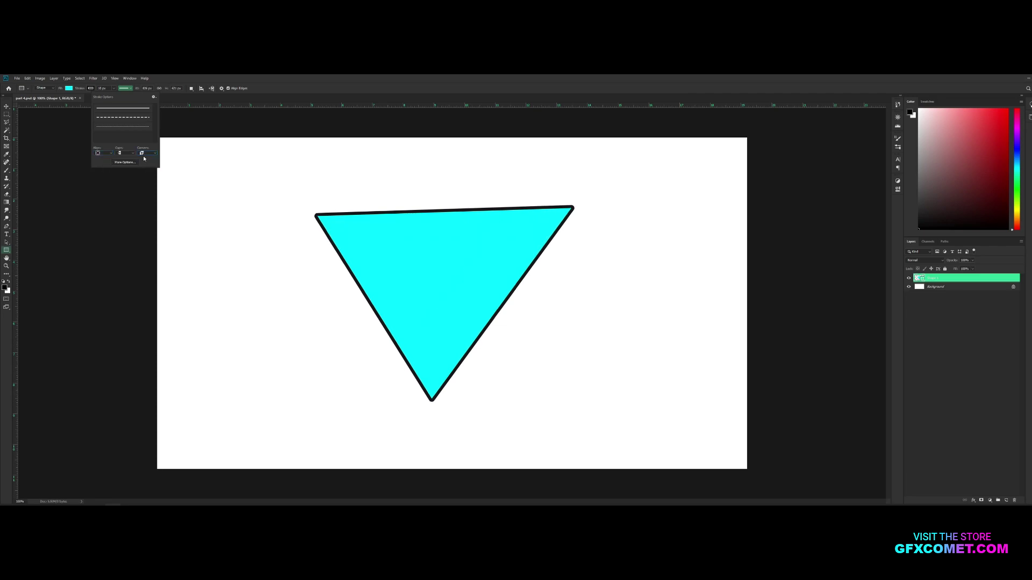
click(132, 156)
click(123, 161)
Step: Shift the triangle to the right on the canvas and undo the last move
click(7, 107)
drag(581, 295, 604, 289)
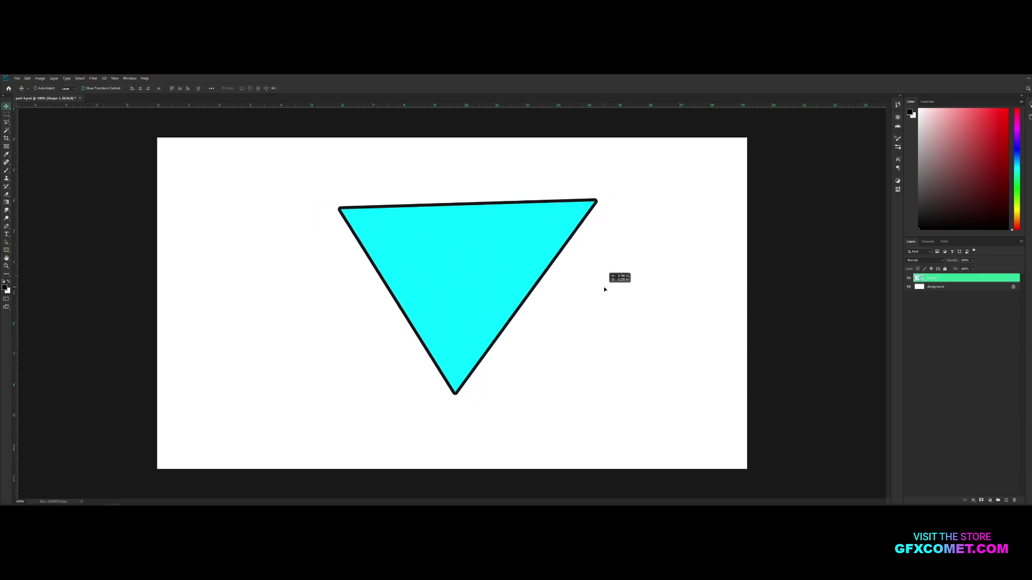
key(ctrl+z)
Step: Add a new layer above the triangle and set the Pen tool to Shape mode
click(6, 226)
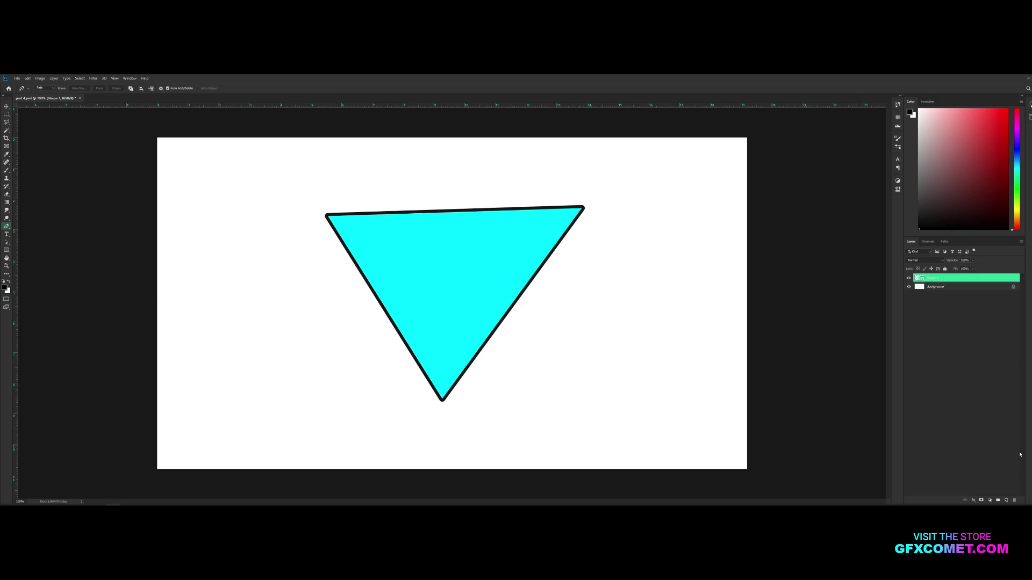
click(1003, 500)
click(48, 88)
click(41, 92)
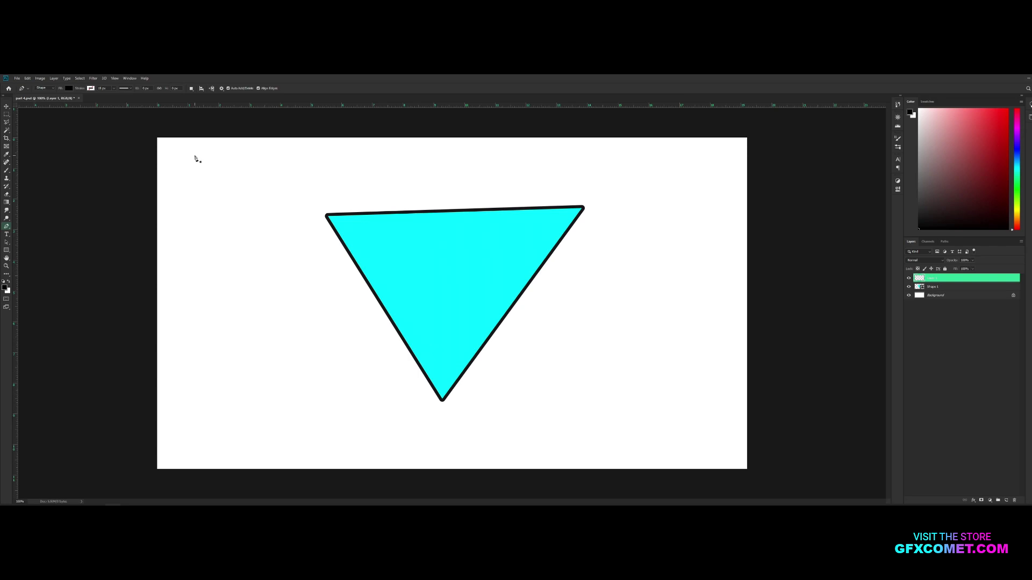
click(43, 88)
click(43, 93)
Step: Set the Pen tool's new shape to no fill with a white stroke
click(68, 88)
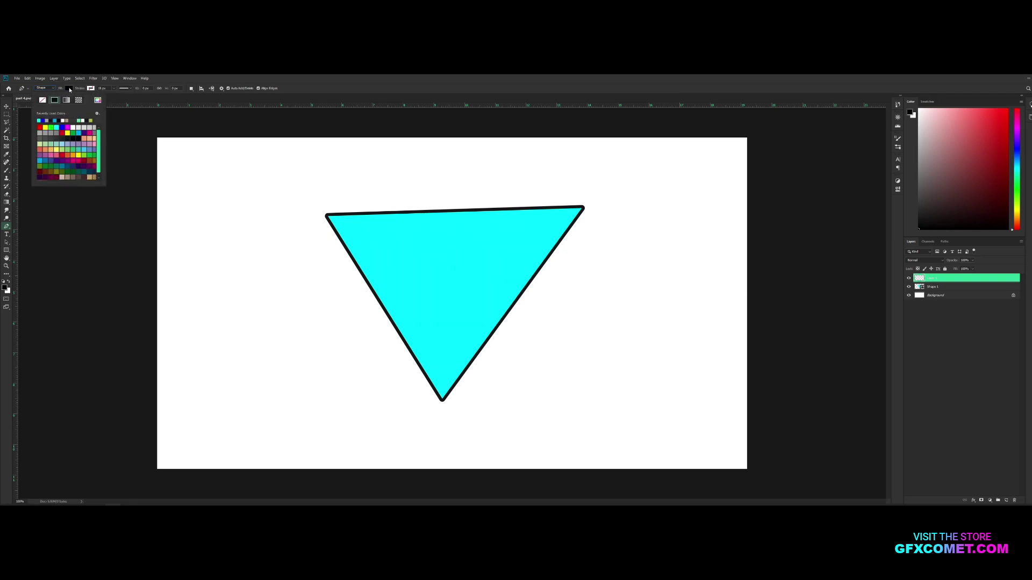
click(43, 101)
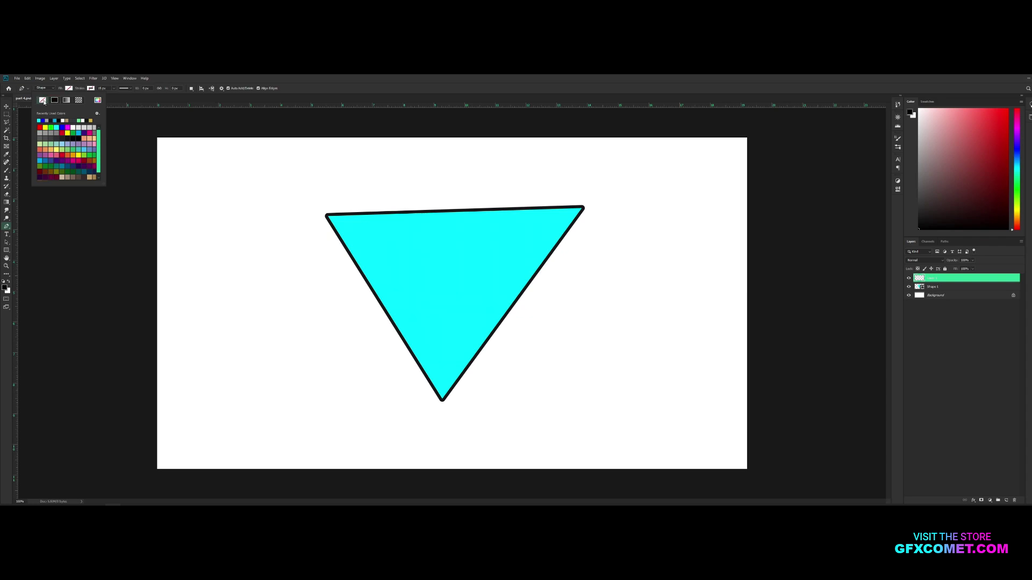
click(91, 88)
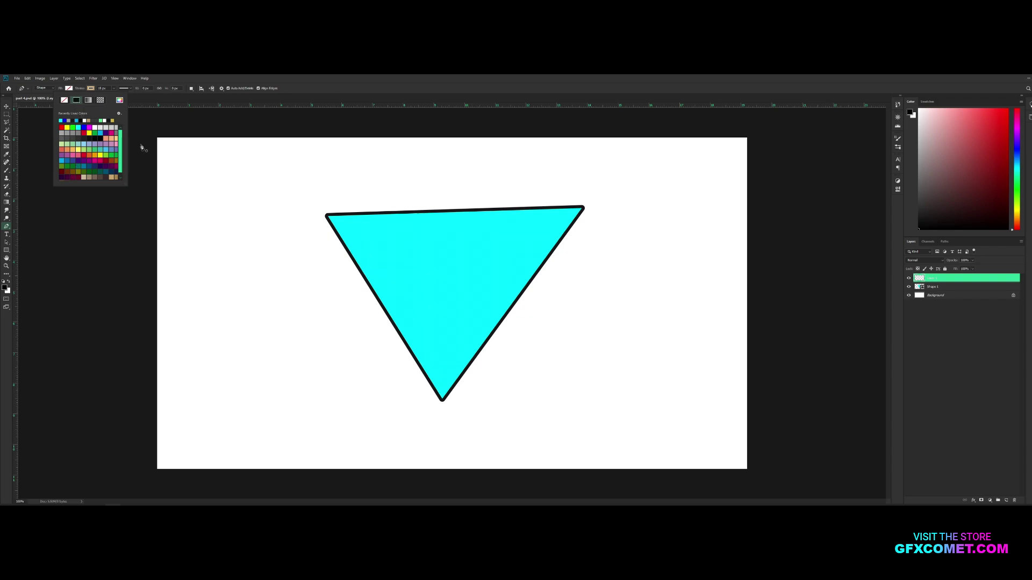
click(106, 120)
Step: Set the new shape's stroke to centre alignment with round corners
click(127, 89)
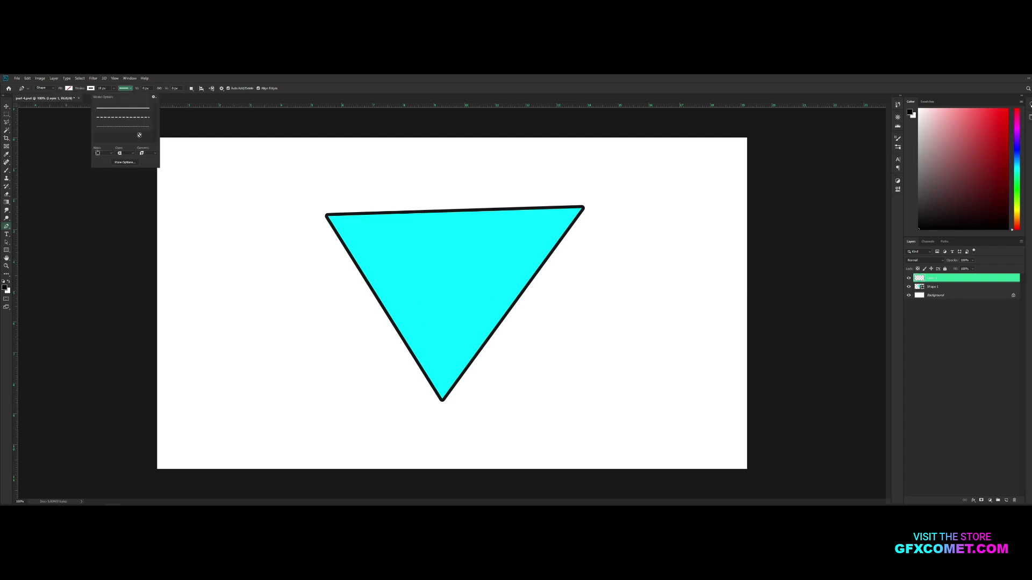
click(110, 154)
click(109, 163)
click(126, 154)
click(143, 154)
click(142, 160)
click(139, 93)
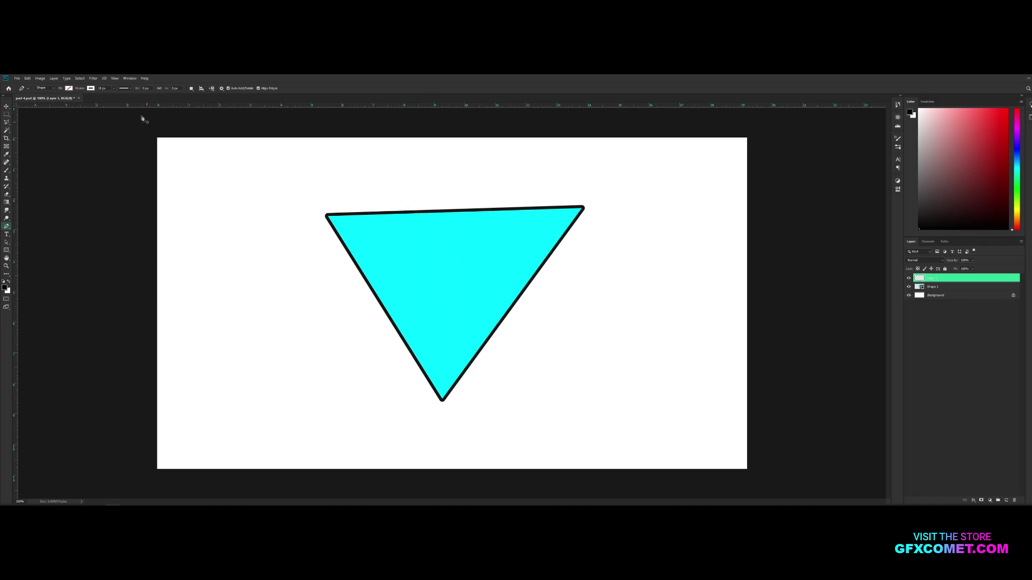
Step: Adjust the stroke width and draw an open two-segment highlight inside the triangle's upper-right corner
click(102, 89)
text(3)
click(528, 216)
click(571, 216)
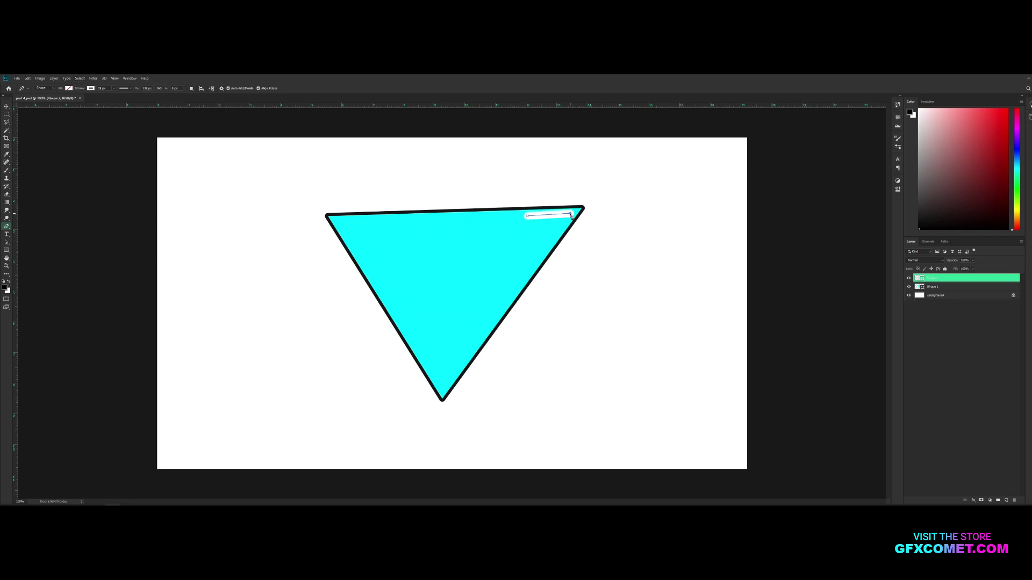
click(544, 251)
Step: Move and free-transform the white highlight to fit inside the triangle's upper-right corner
key(v)
mouse_move(574, 230)
mouse_down()
mouse_move(572, 214)
mouse_move(599, 218)
mouse_up()
key(ctrl+t)
key(Return)
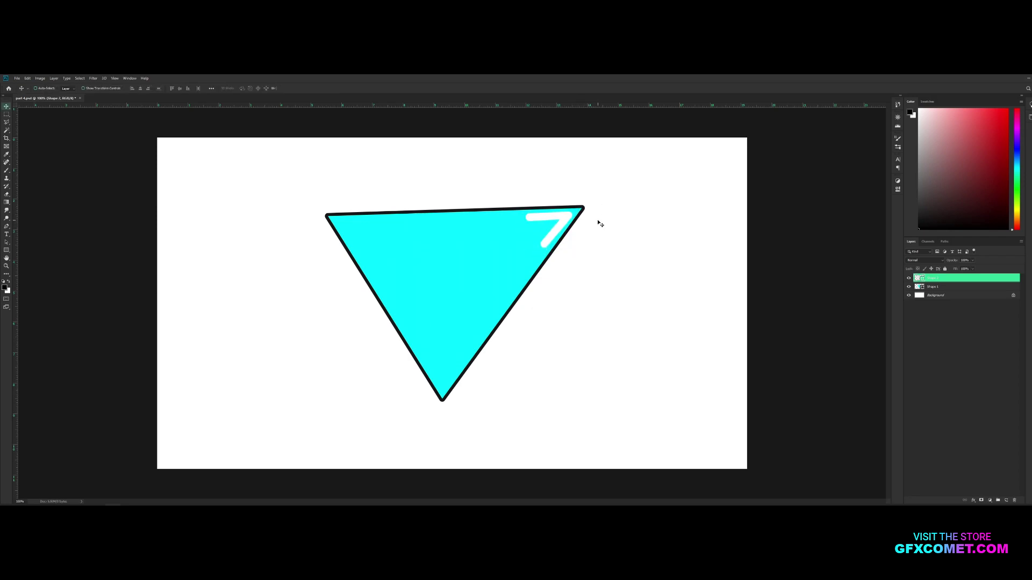
Step: Try the inside, centre and outside stroke alignments on the white highlight, ending with outside
scroll(600, 224, up, 6)
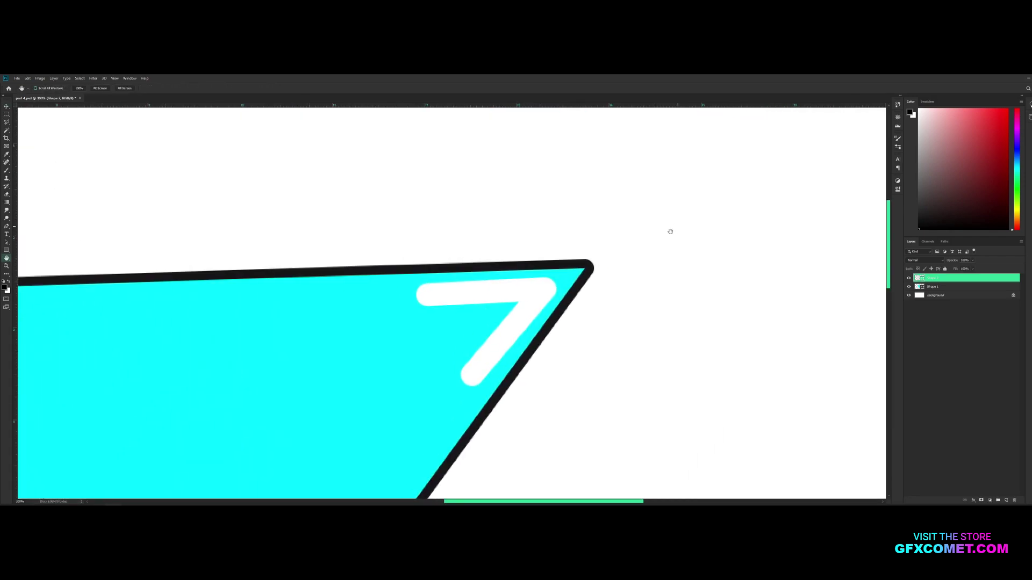
click(6, 250)
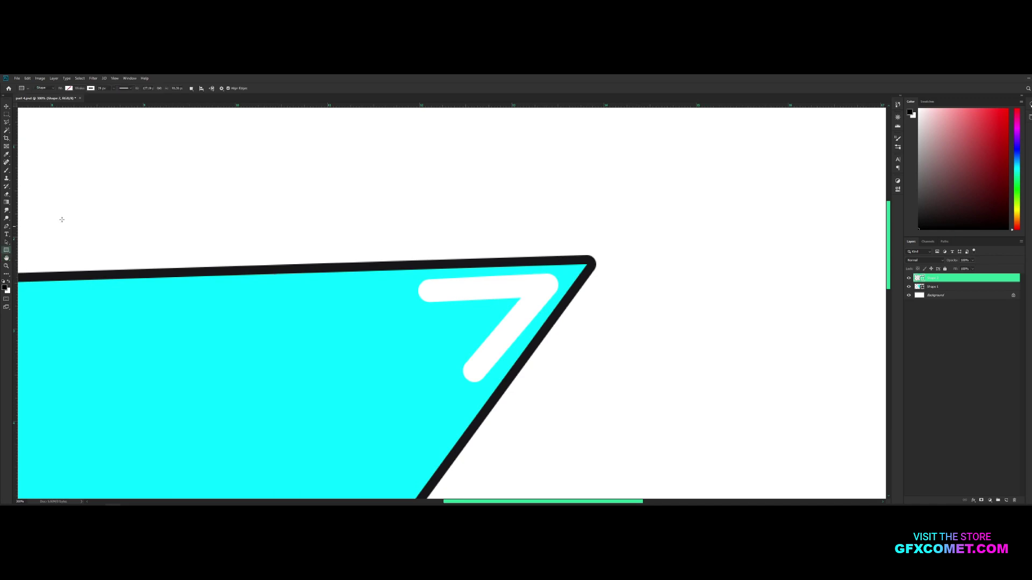
click(91, 88)
click(125, 88)
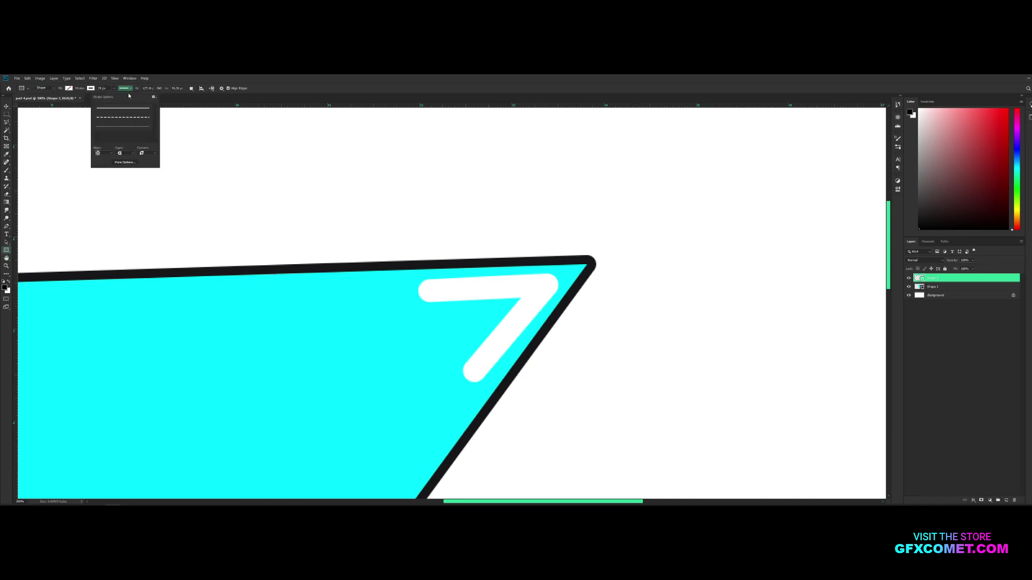
click(102, 153)
click(108, 161)
click(109, 156)
click(108, 164)
click(109, 155)
click(107, 168)
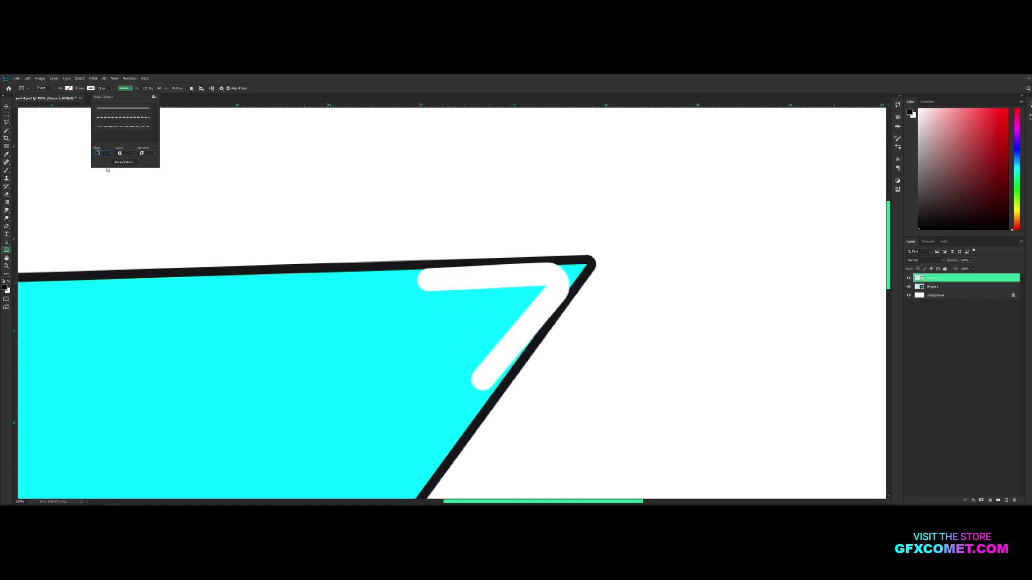
Step: Move the white highlight slightly down and away from the triangle's upper-right corner
click(7, 106)
mouse_move(556, 291)
mouse_down()
mouse_move(531, 303)
mouse_move(548, 289)
mouse_up()
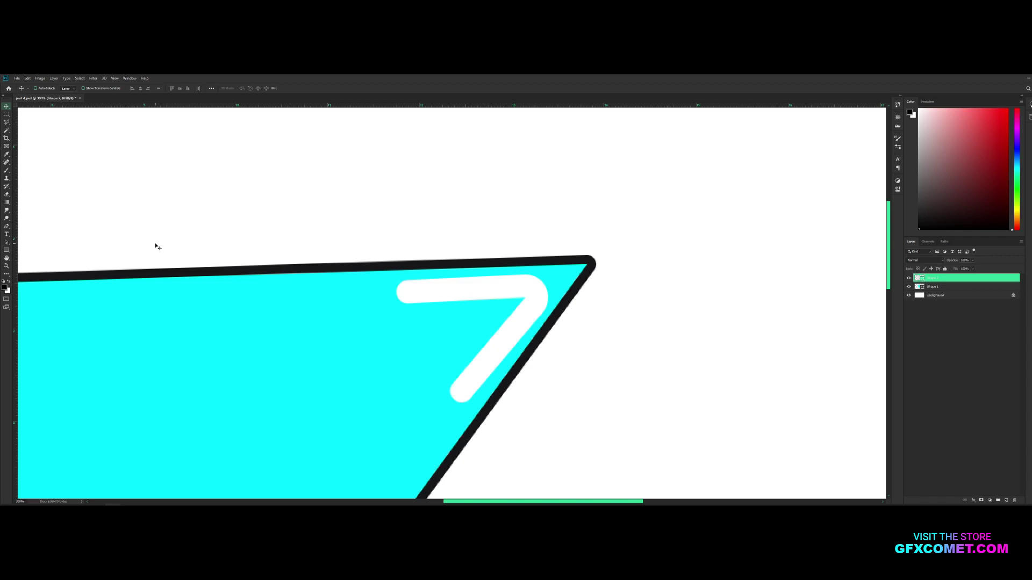
key(ctrl+minus)
key(ctrl+minus)
Step: Add a new layer and set the Pen tool's stroke colour to black for the next shape
click(1006, 500)
key(p)
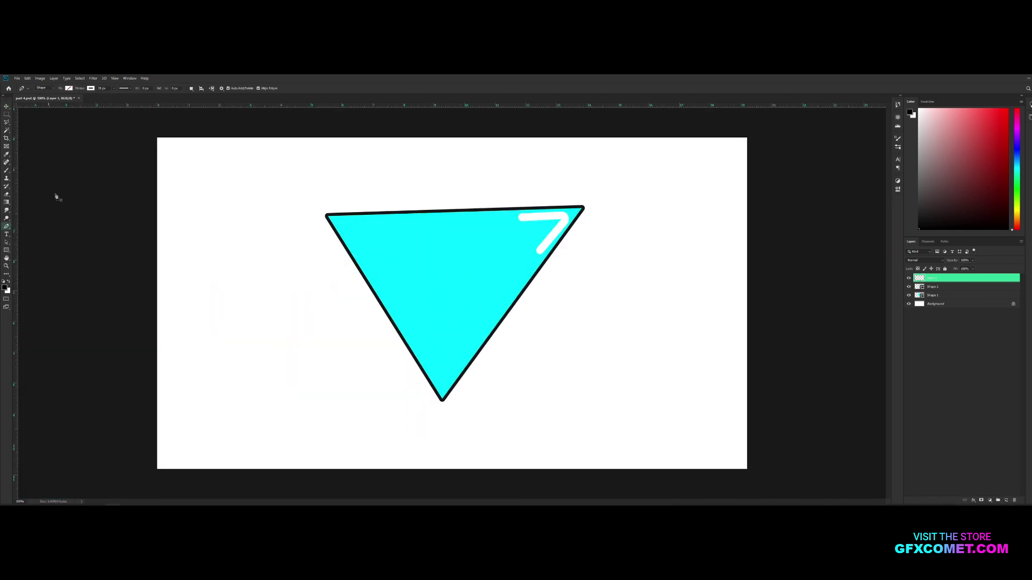
click(68, 88)
click(84, 121)
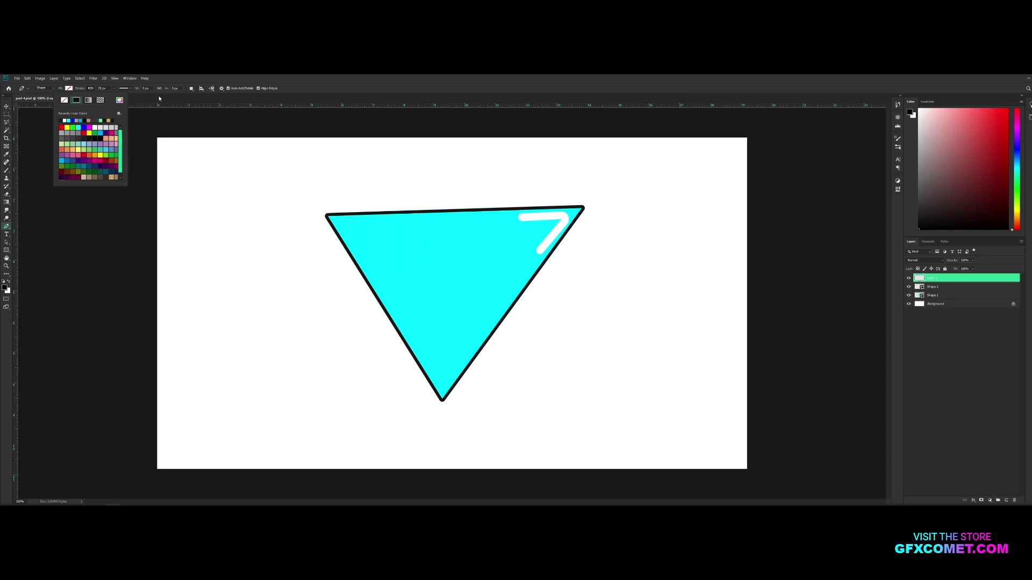
click(314, 91)
Step: Draw an open, unfilled S-shaped black curve on the canvas beside the triangle's left edge
drag(201, 276, 207, 274)
mouse_move(265, 296)
mouse_down()
mouse_move(283, 380)
mouse_move(338, 403)
mouse_up()
drag(405, 411, 421, 427)
key(Return)
Step: Try moving the black curve across the triangle and undo the move
key(v)
drag(312, 377, 418, 347)
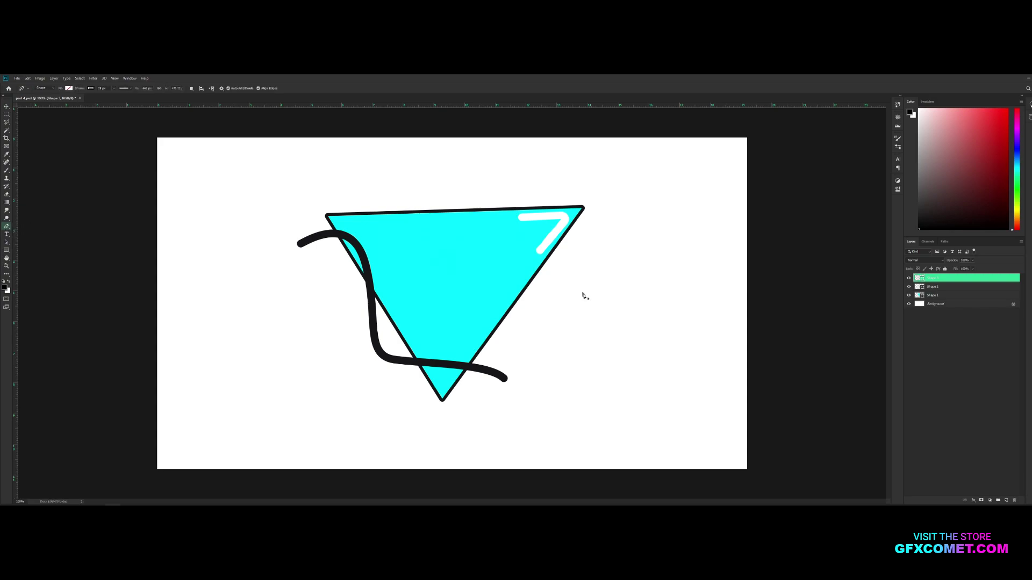
key(ctrl+z)
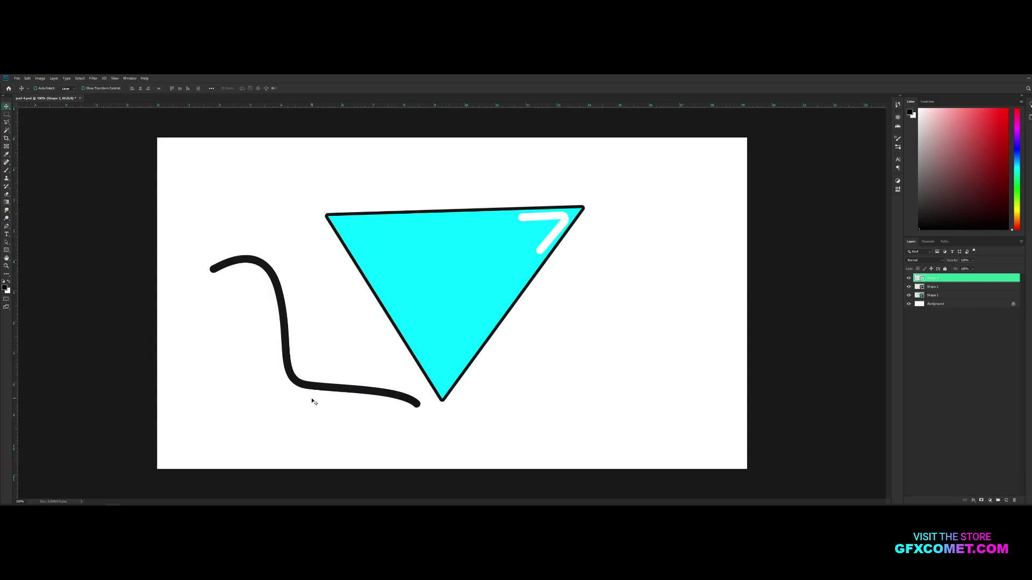
key(ctrl+plus)
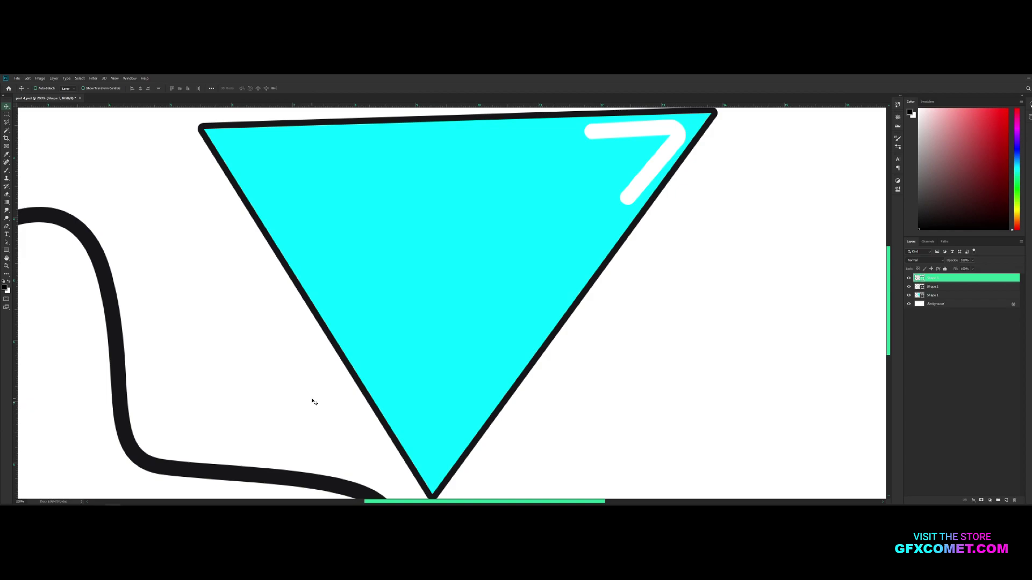
Step: Set the Pen tool to Path mode
click(6, 226)
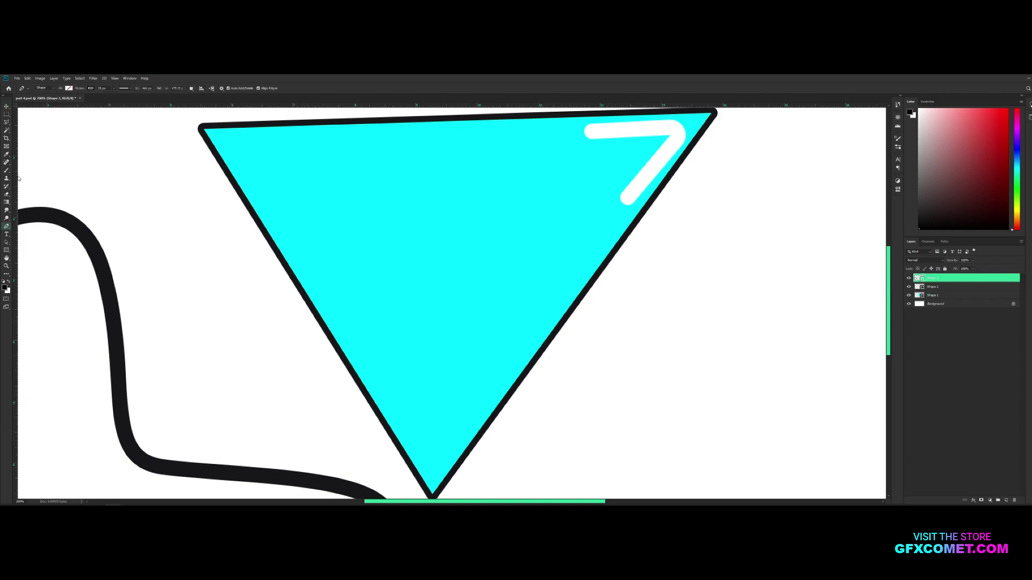
click(42, 88)
click(43, 96)
Step: Hide the three shape layers and add a new empty layer on top
drag(909, 296, 909, 278)
key(ctrl+shift+alt+n)
key(ctrl+minus)
key(ctrl+plus)
key(ctrl+minus)
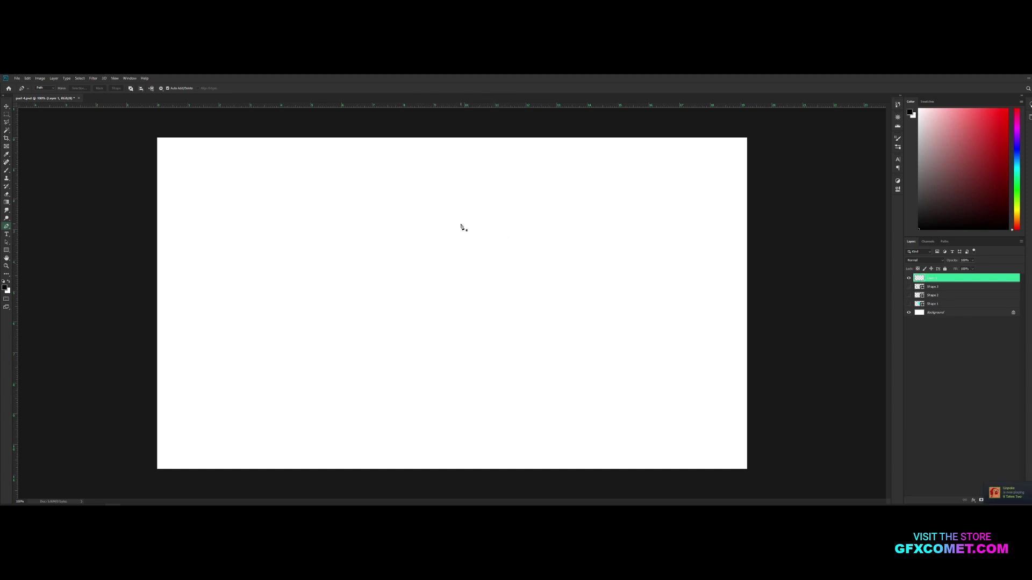
Step: Draw a closed path that arches across the canvas's lower edge and convert it into a new selection
key(ctrl+minus)
click(251, 416)
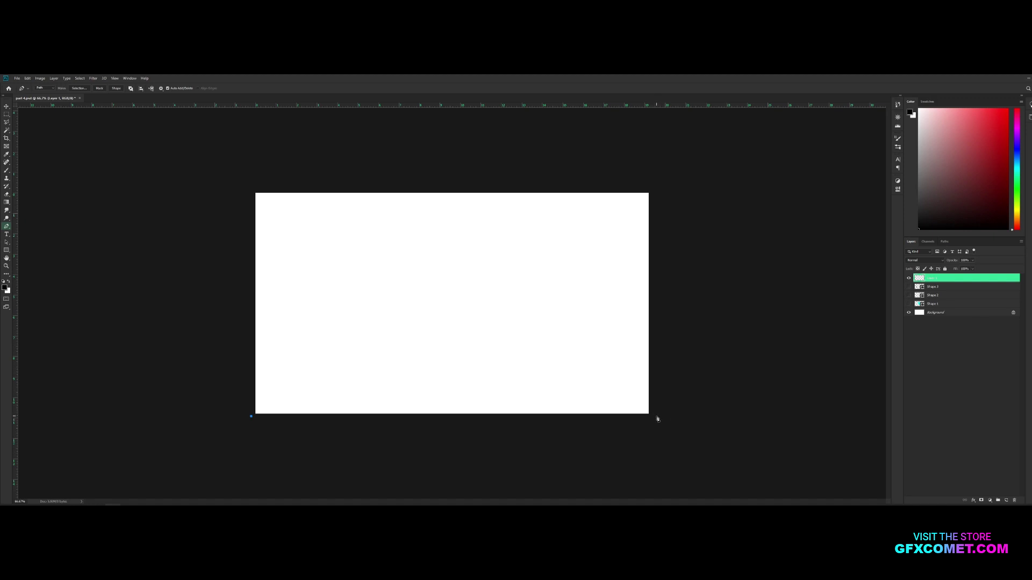
drag(656, 416, 881, 502)
click(524, 461)
drag(278, 463, 264, 463)
click(251, 416)
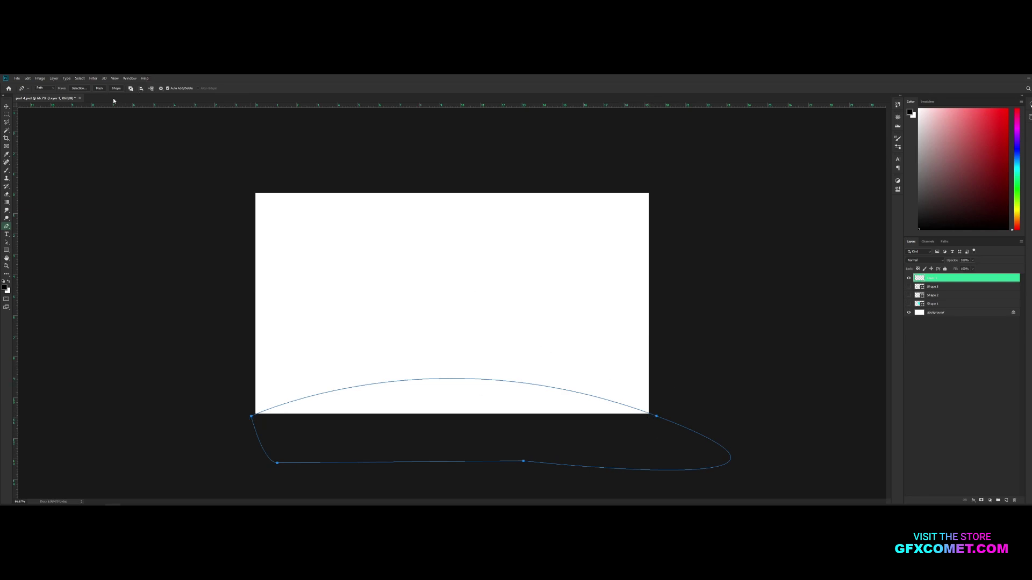
click(78, 88)
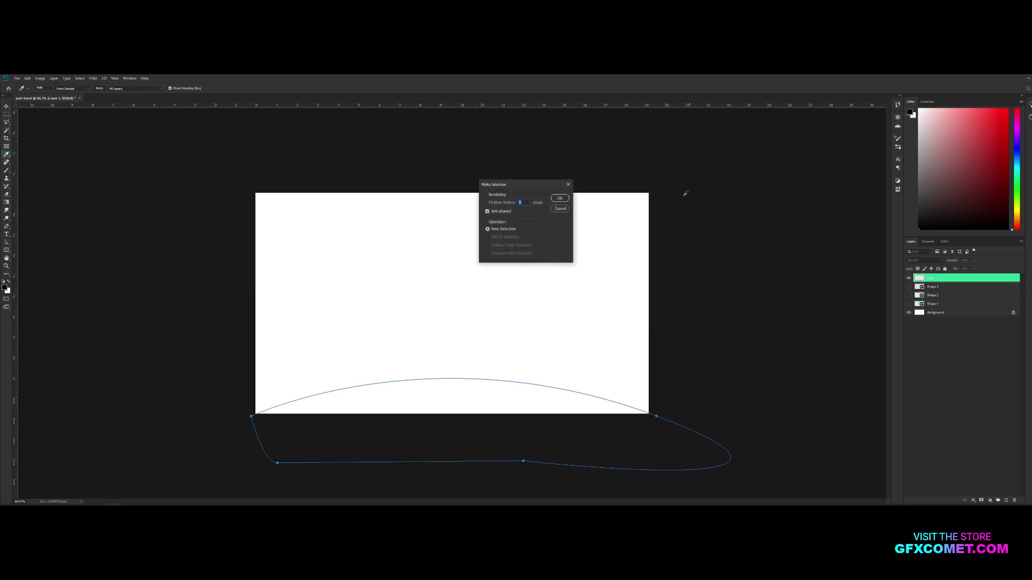
click(560, 198)
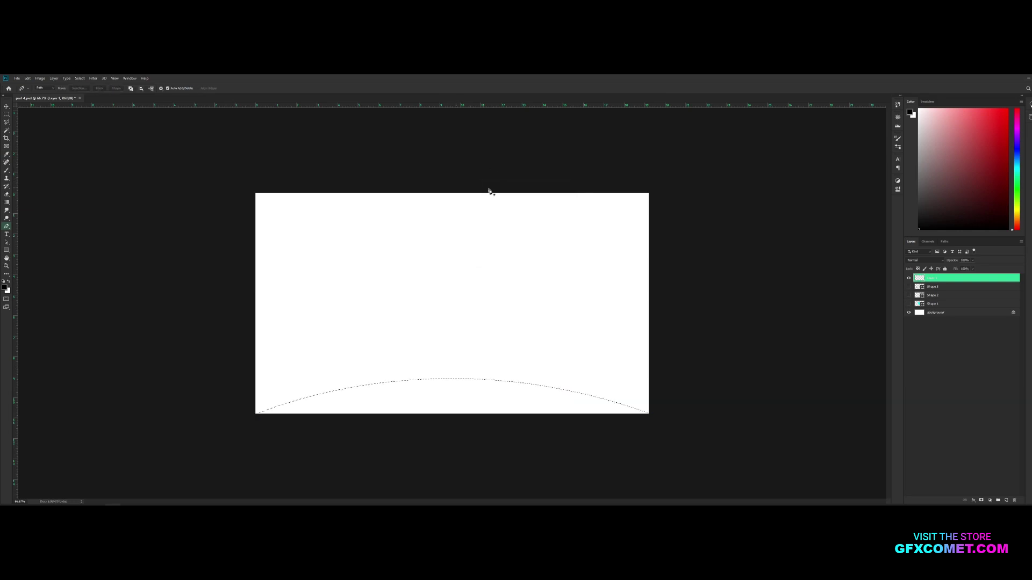
Step: Enlarge the brush, paint soft black shading inside the arched selection, and deselect
click(7, 171)
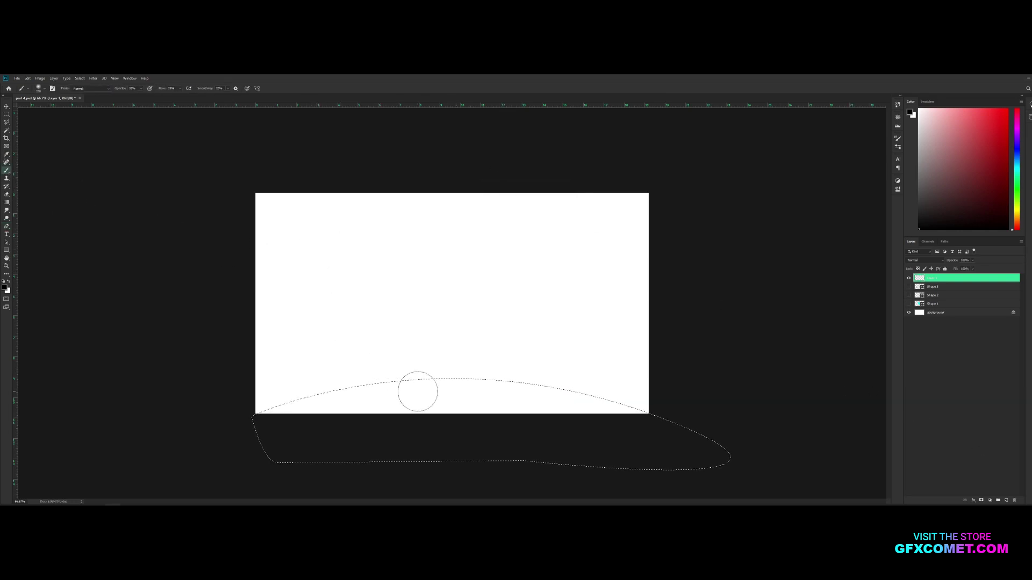
key(bracketright)
key(bracketright)
key(bracketright)
key(bracketright)
key(bracketright)
mouse_move(277, 460)
mouse_down()
mouse_move(478, 454)
mouse_move(387, 433)
mouse_up()
mouse_move(288, 449)
mouse_down()
mouse_move(318, 371)
mouse_move(489, 316)
mouse_up()
key(ctrl+z)
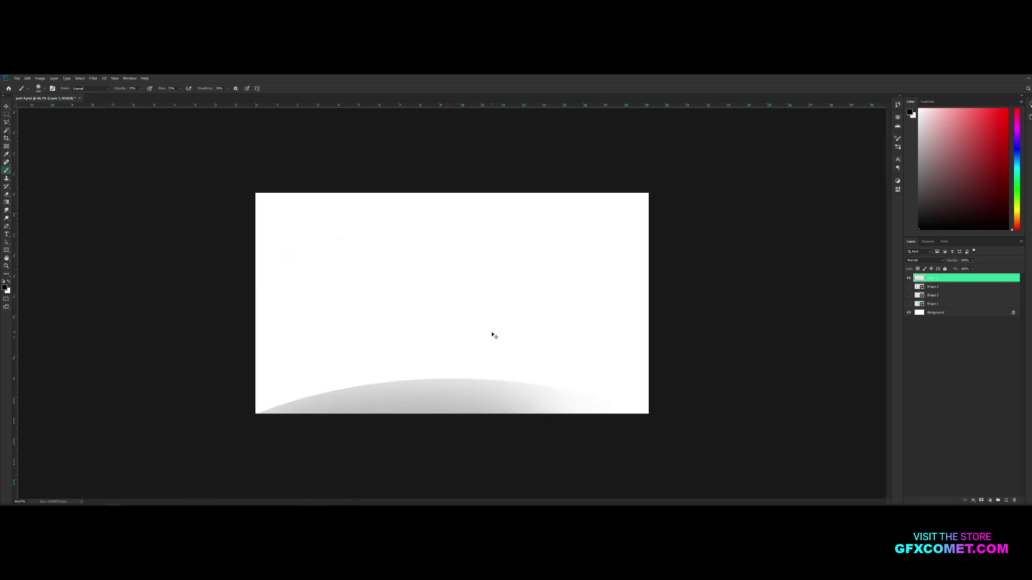
drag(253, 403, 541, 339)
drag(110, 392, 635, 296)
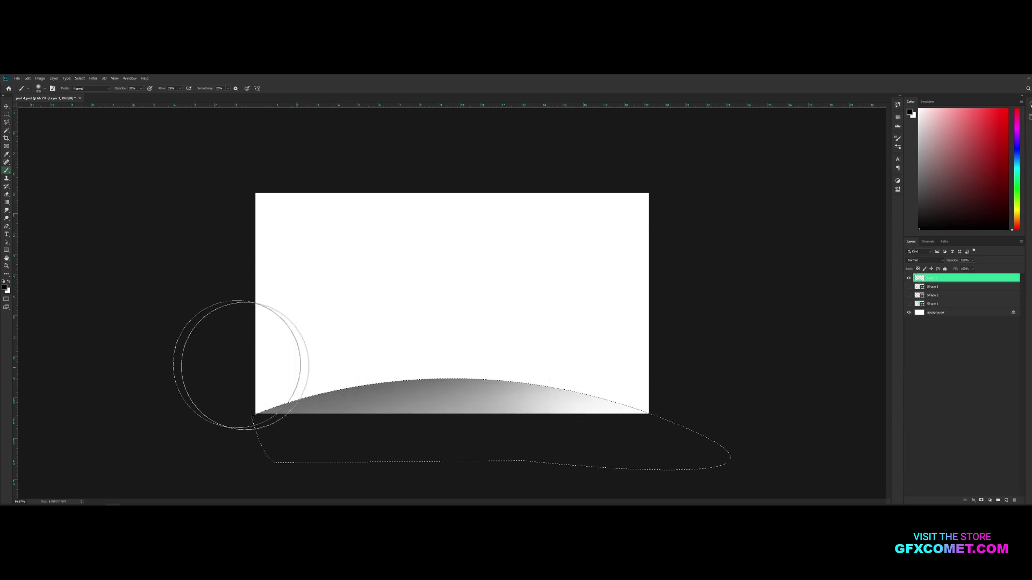
drag(370, 350, 586, 369)
drag(269, 322, 618, 376)
key(ctrl+d)
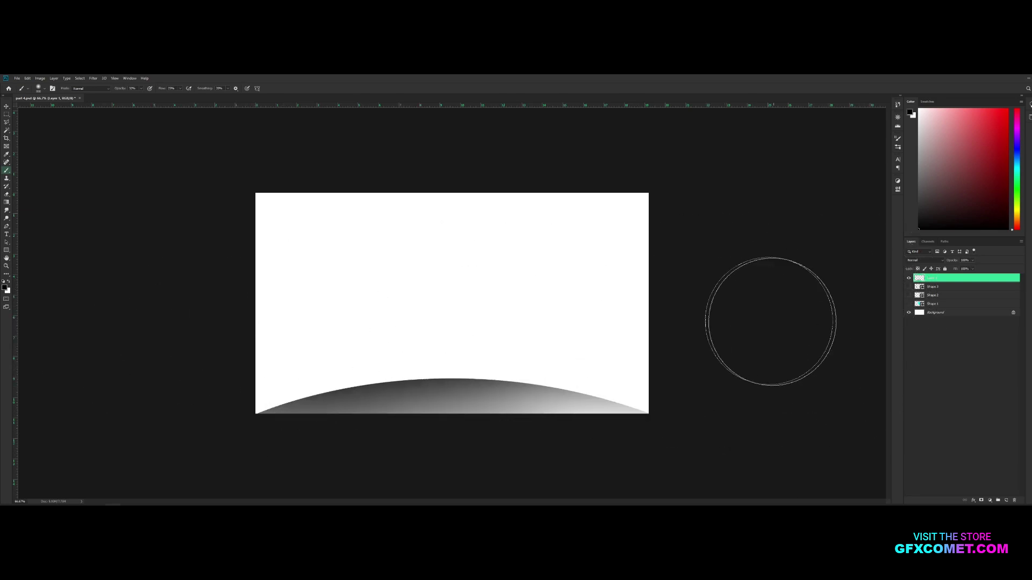
Step: Hide the shaded arch layer and add a new layer for another Pen tool path
key(v)
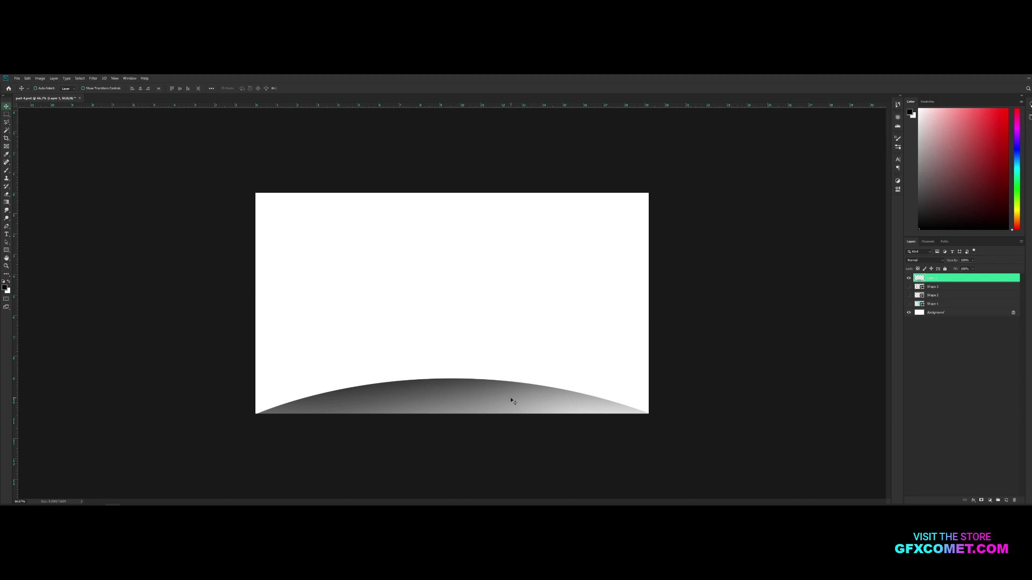
key(p)
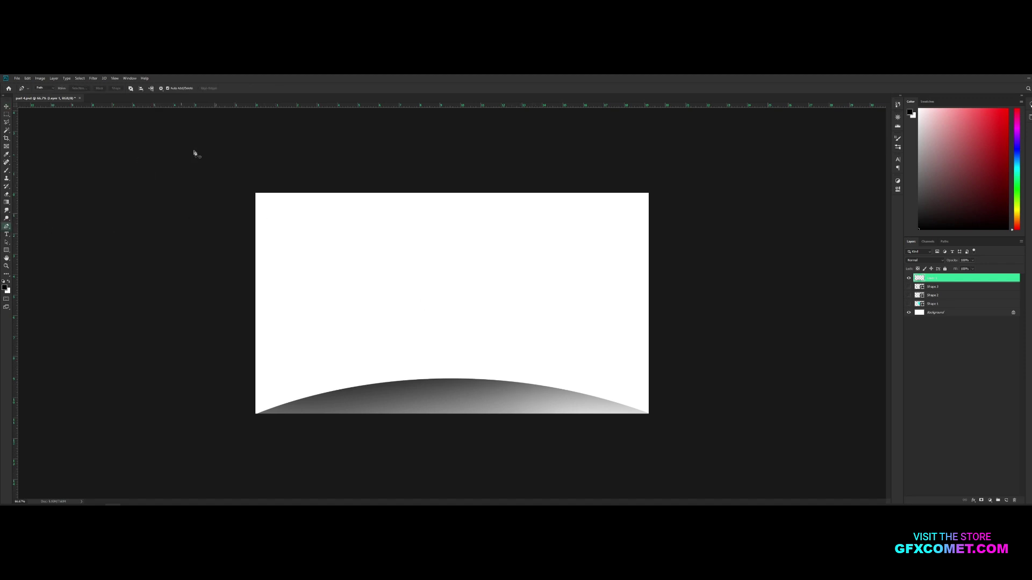
click(909, 278)
click(1005, 501)
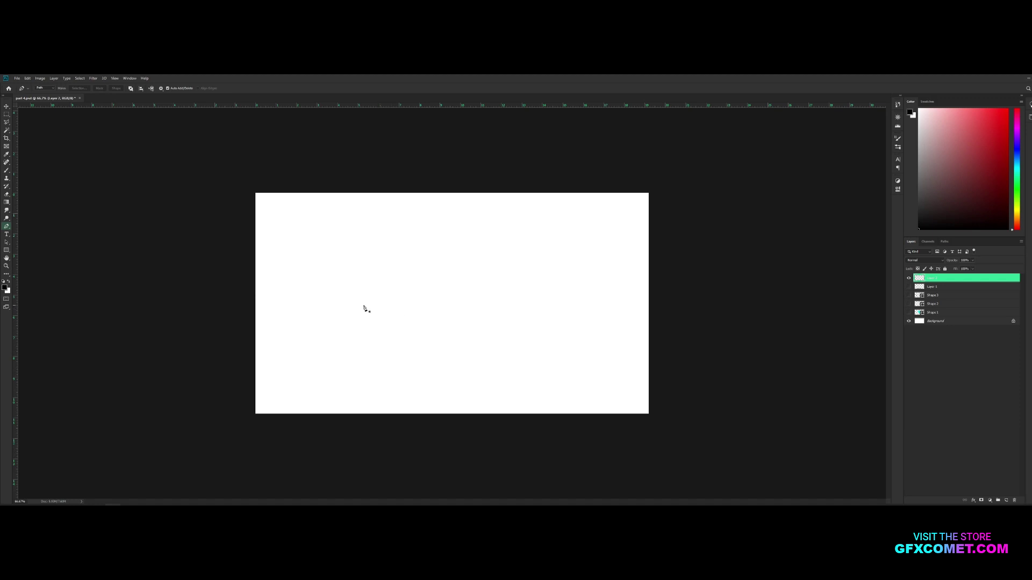
Step: Try a path of three straight segments and undo back to its first anchor point
key(ctrl+plus)
key(ctrl+minus)
key(ctrl+plus)
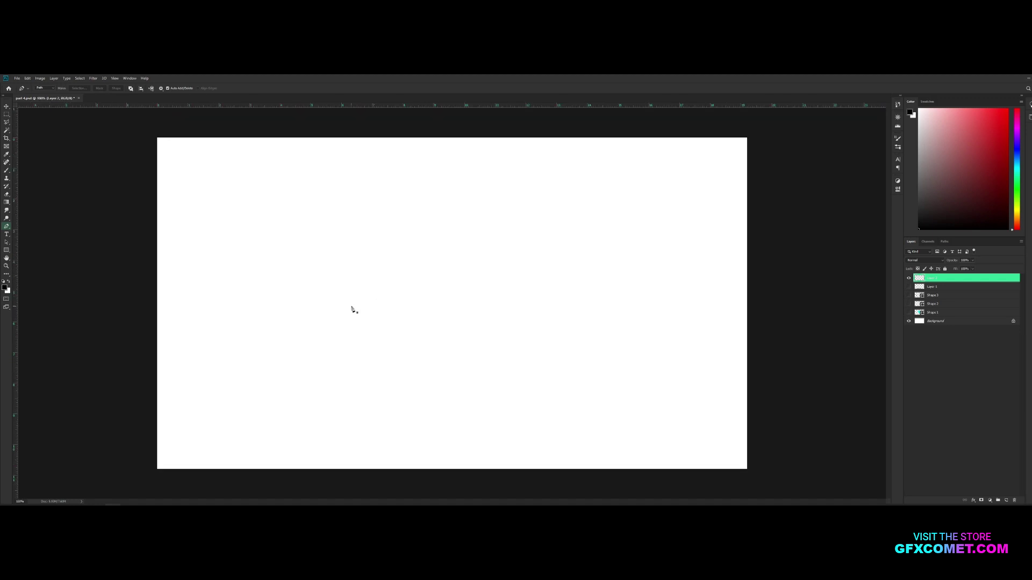
click(263, 256)
click(516, 189)
click(427, 377)
click(354, 325)
key(ctrl+z)
key(ctrl+z)
key(ctrl+z)
Step: Add an arched curve segment, remove its end anchor's outgoing handle, and try straight segments from that anchor
drag(545, 227, 720, 302)
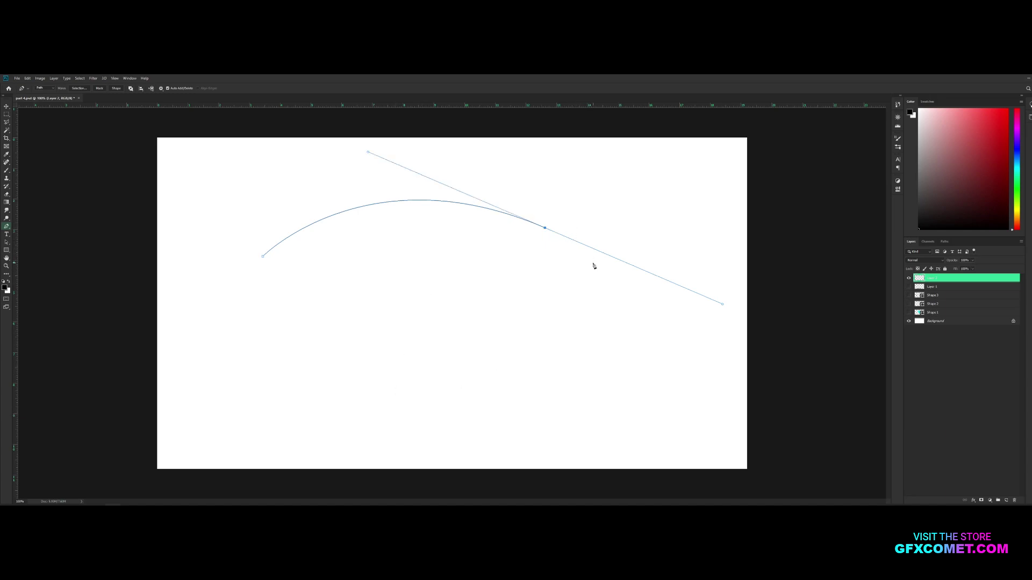
alt+click(546, 229)
click(431, 264)
key(ctrl+z)
key(ctrl+z)
key(ctrl+shift+z)
click(482, 379)
key(ctrl+z)
key(ctrl+z)
key(ctrl+shift+z)
Step: Continue the path with a curved segment and several straight ones, close it at the first anchor, and discard it
click(411, 289)
drag(411, 289, 217, 224)
alt+click(411, 290)
click(277, 365)
click(342, 259)
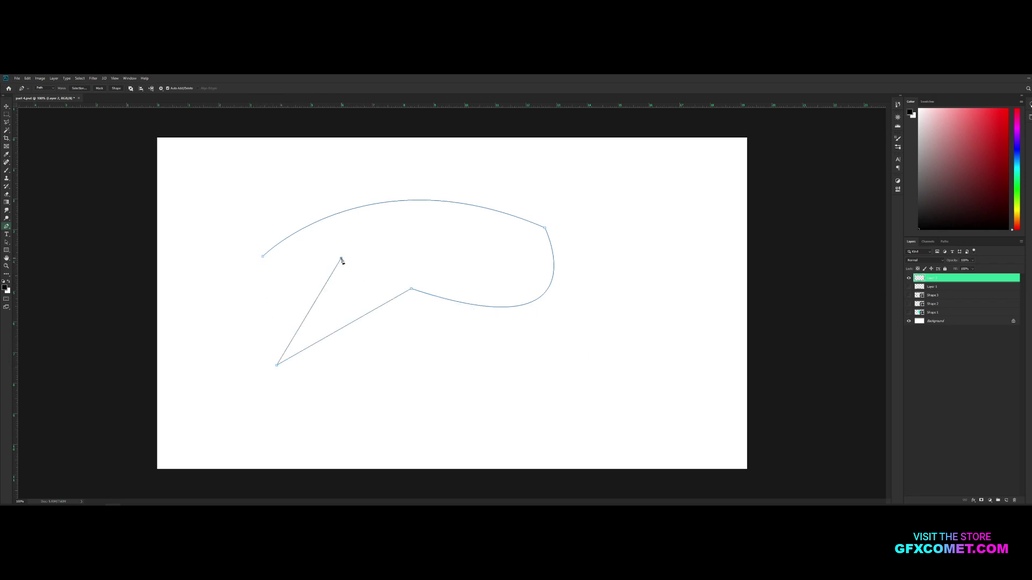
click(287, 262)
click(263, 256)
key(Escape)
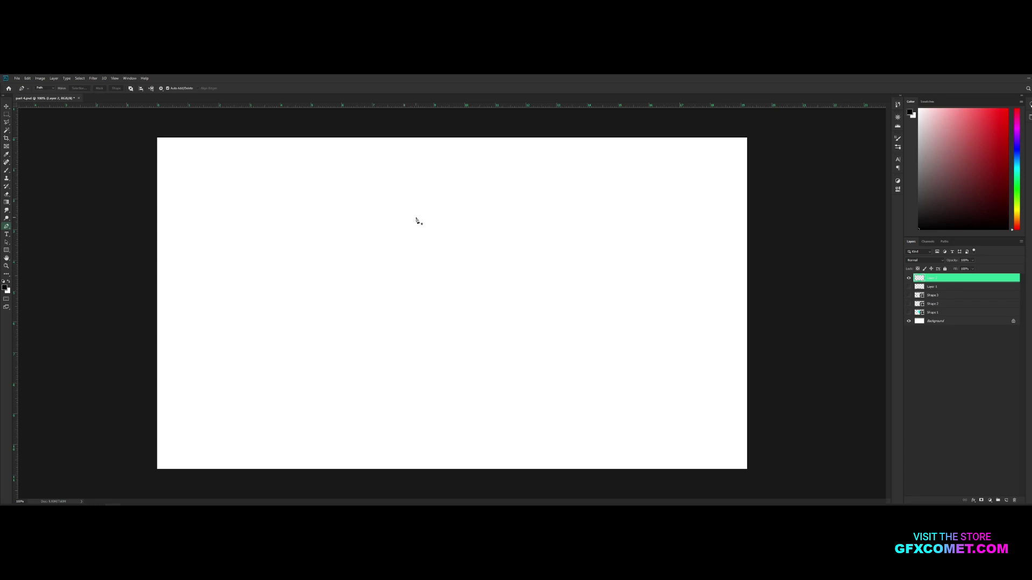
Step: Start a new path with two long straight sides, a curved right side and a small notched inner edge
click(405, 191)
click(299, 328)
click(492, 404)
drag(486, 280, 373, 266)
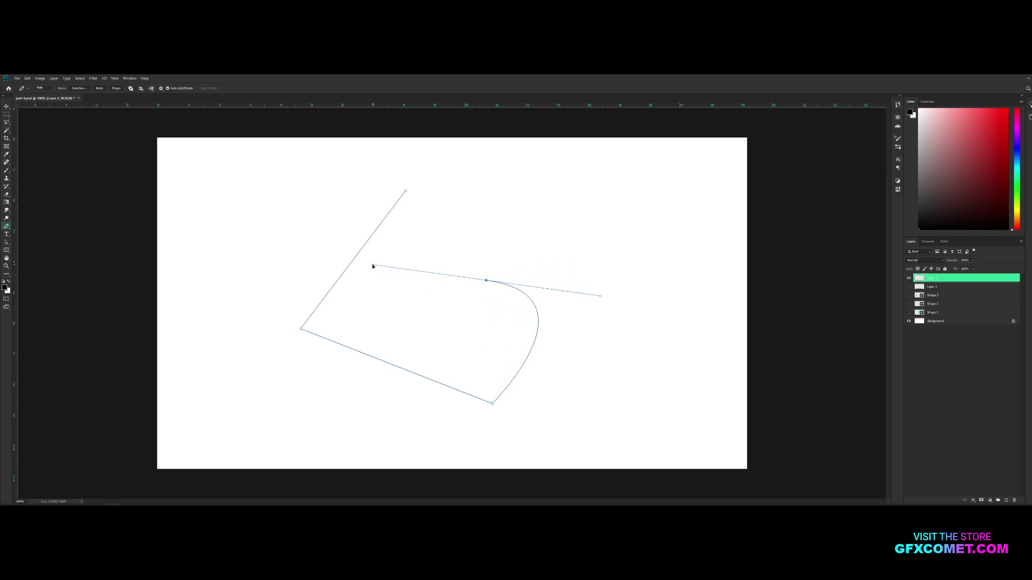
alt+click(486, 281)
click(462, 333)
drag(495, 344, 500, 367)
alt+click(495, 342)
click(500, 342)
click(502, 335)
click(511, 337)
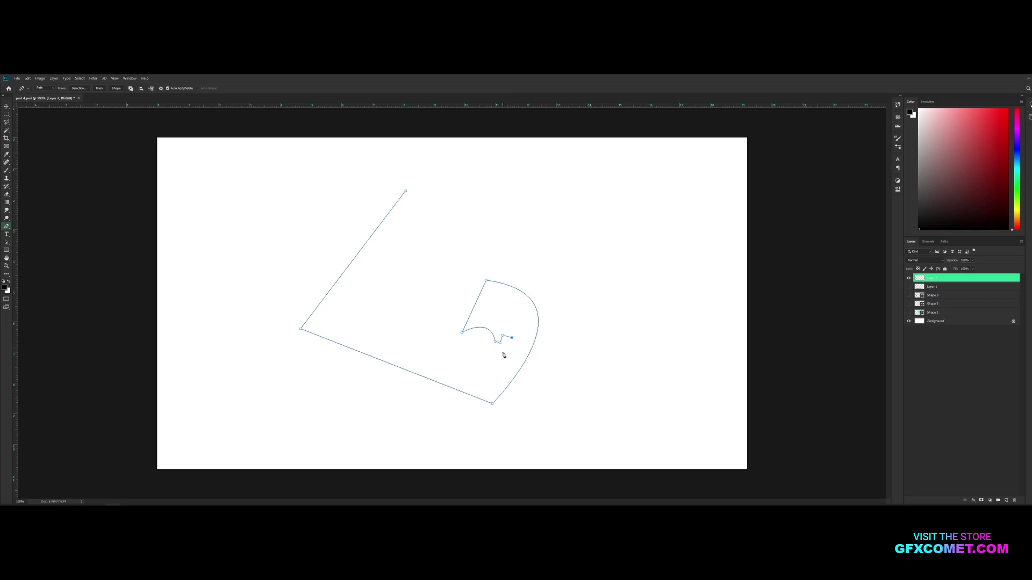
Step: Continue the path along the inside of the long sides to a pointed tip and close it at the first anchor
drag(463, 380, 434, 359)
alt+click(464, 380)
shift+click(324, 329)
key(ctrl+z)
click(324, 326)
click(413, 216)
click(426, 268)
click(425, 174)
click(406, 191)
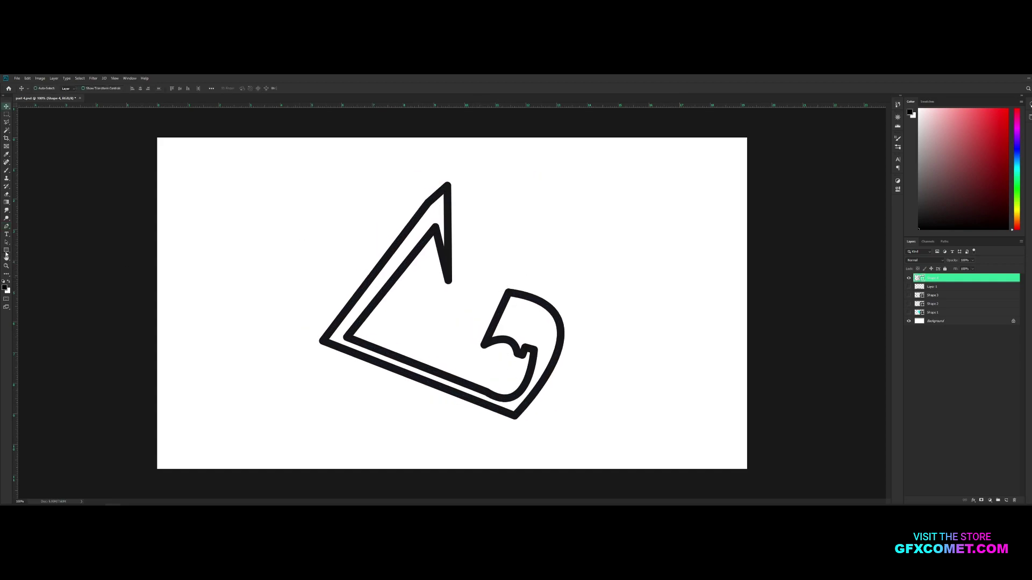
Step: Give the new shape a solid black fill with no stroke and move it slightly down
click(6, 251)
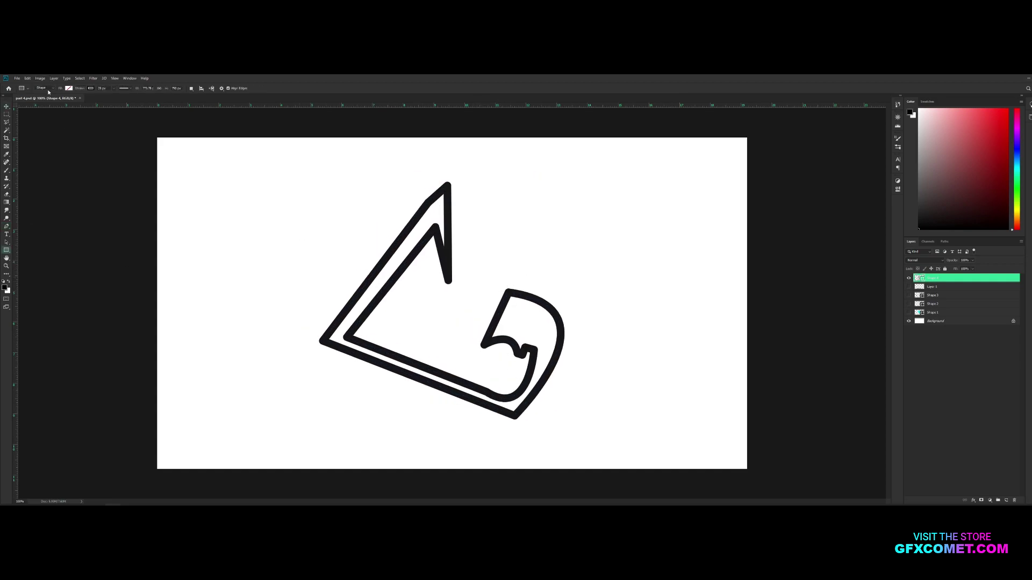
click(68, 88)
click(76, 100)
click(65, 100)
key(v)
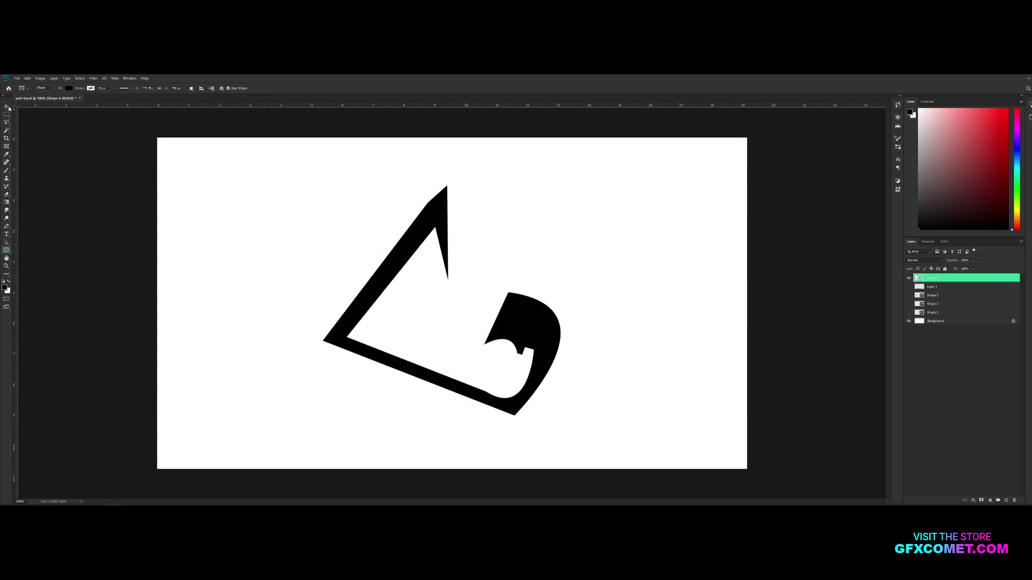
drag(605, 289, 605, 309)
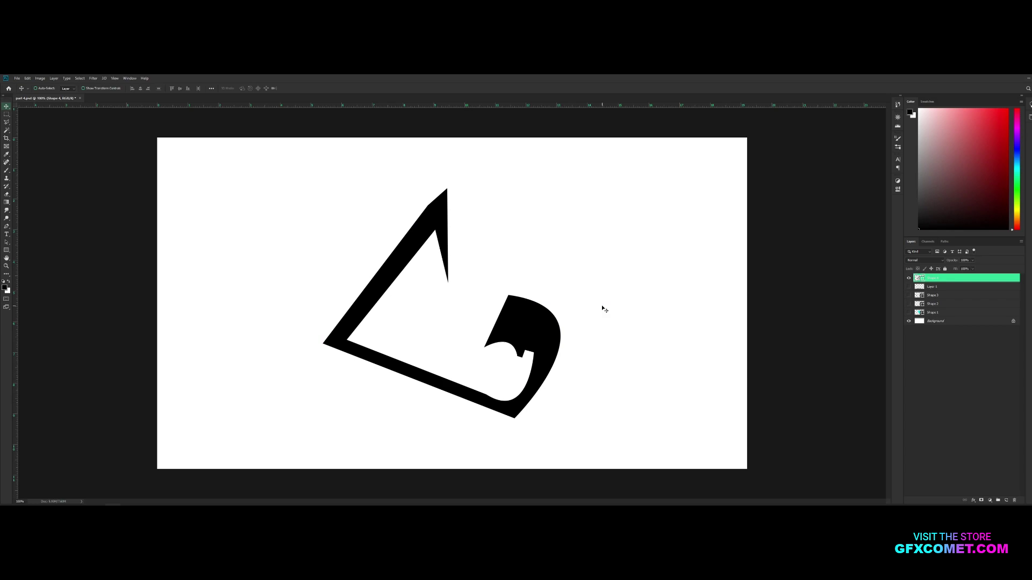